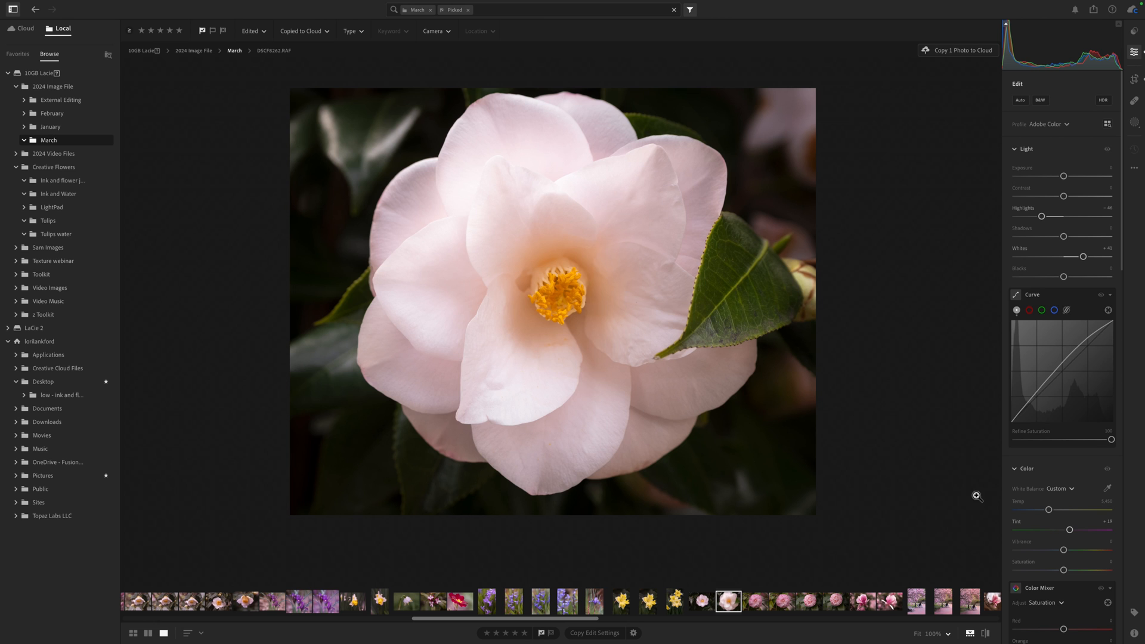
- Reduce the global Tint slightly to make the flower less pink
scroll(1041, 533, "down", 3)
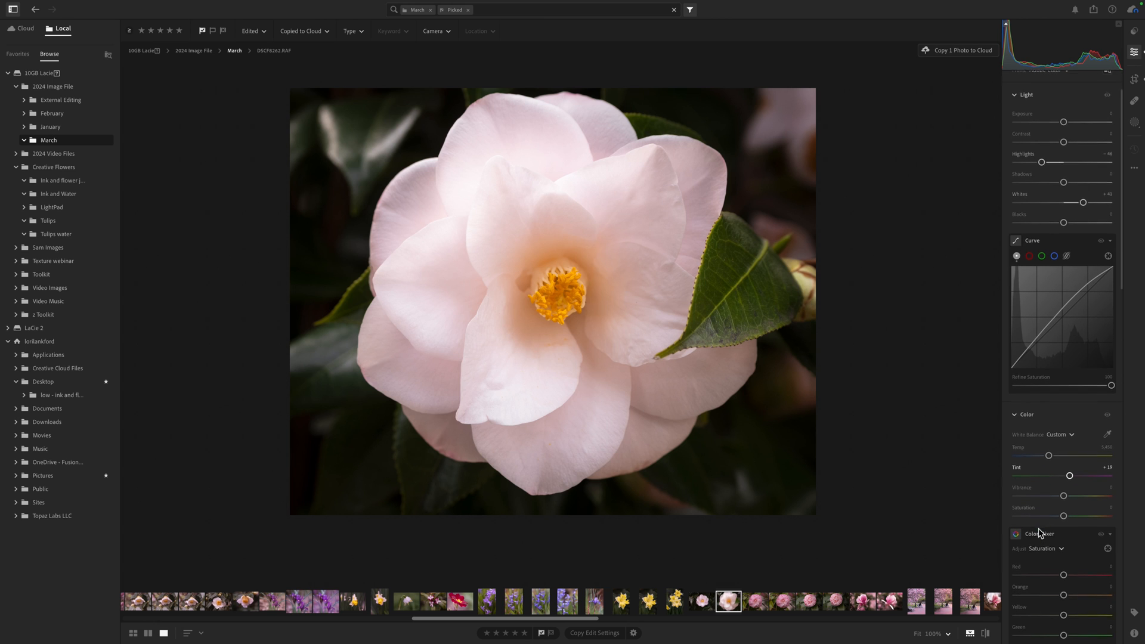
left_click(1070, 476)
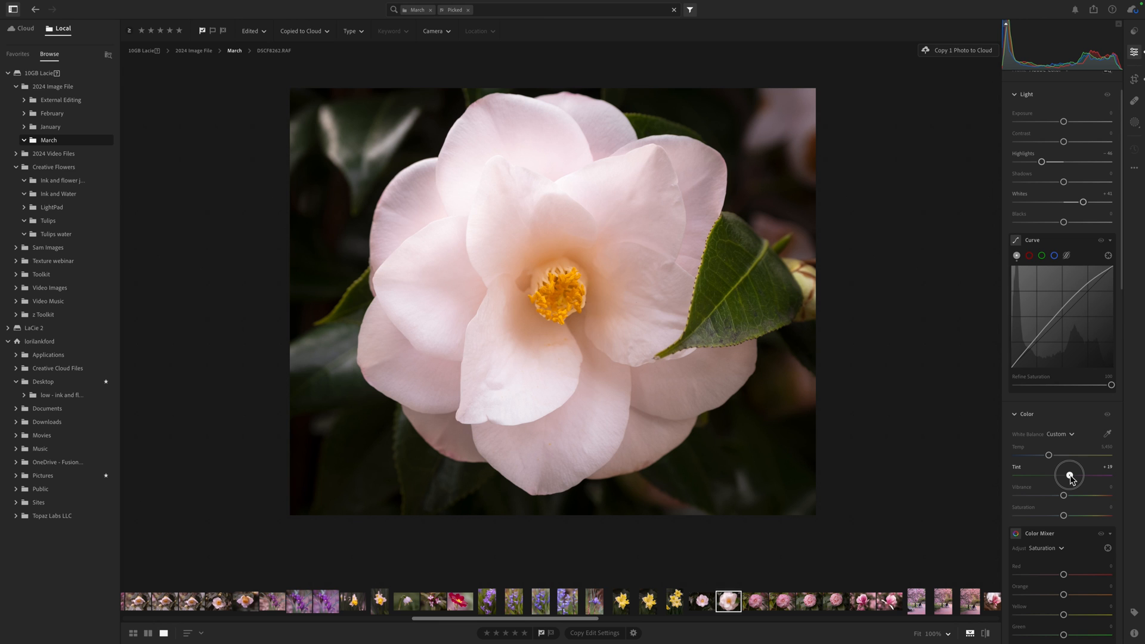
left_click_drag(1072, 476, 1067, 478)
- Open Masking and create a Subject mask selecting the flower
left_click(1136, 126)
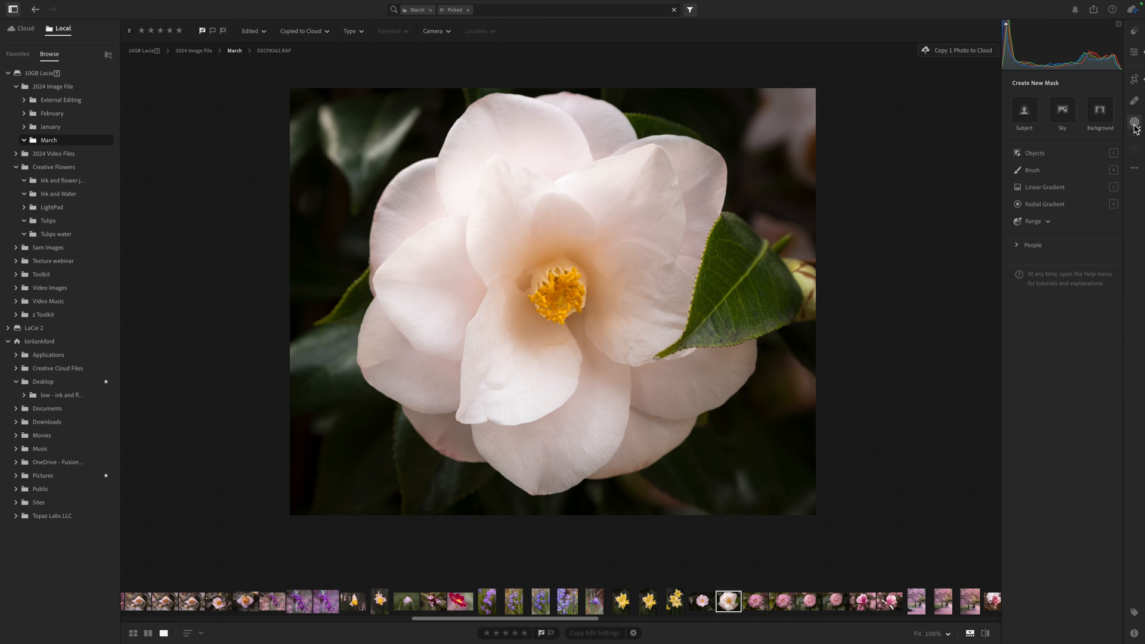
left_click(1024, 120)
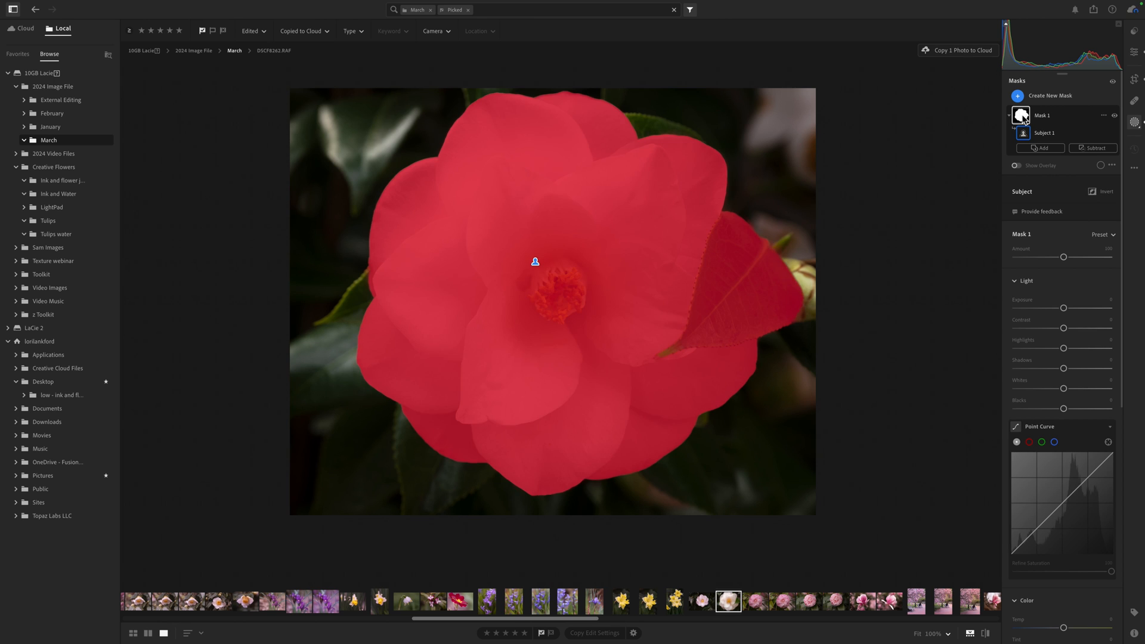
- Subtract the leaf from Mask 1 using the Objects brush with an enlarged brush size
left_click(1094, 149)
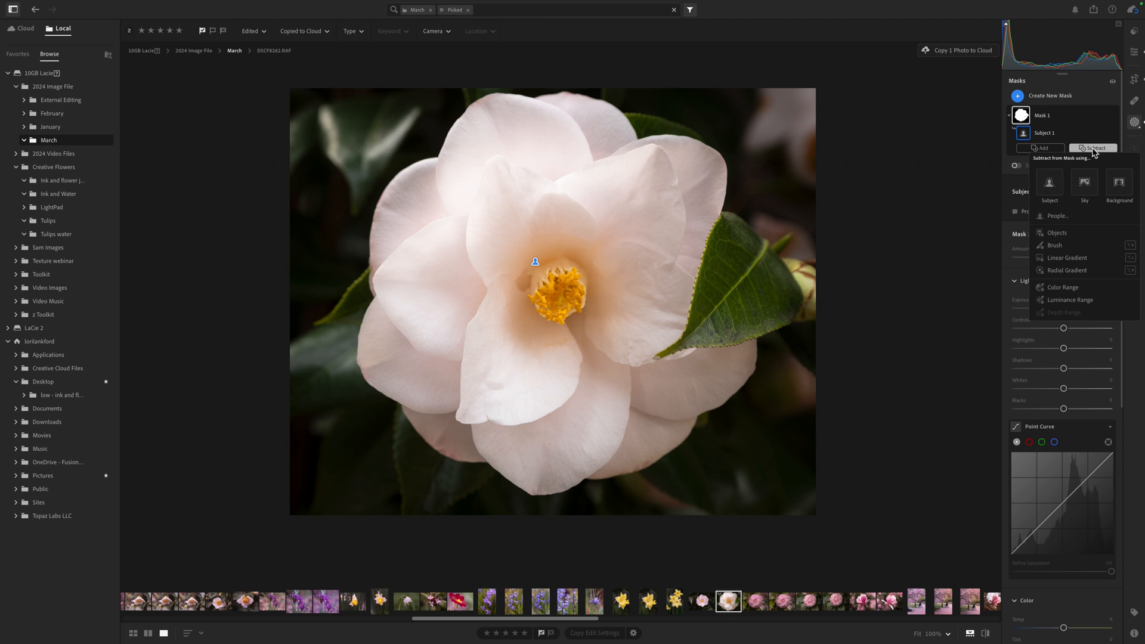
left_click(1063, 234)
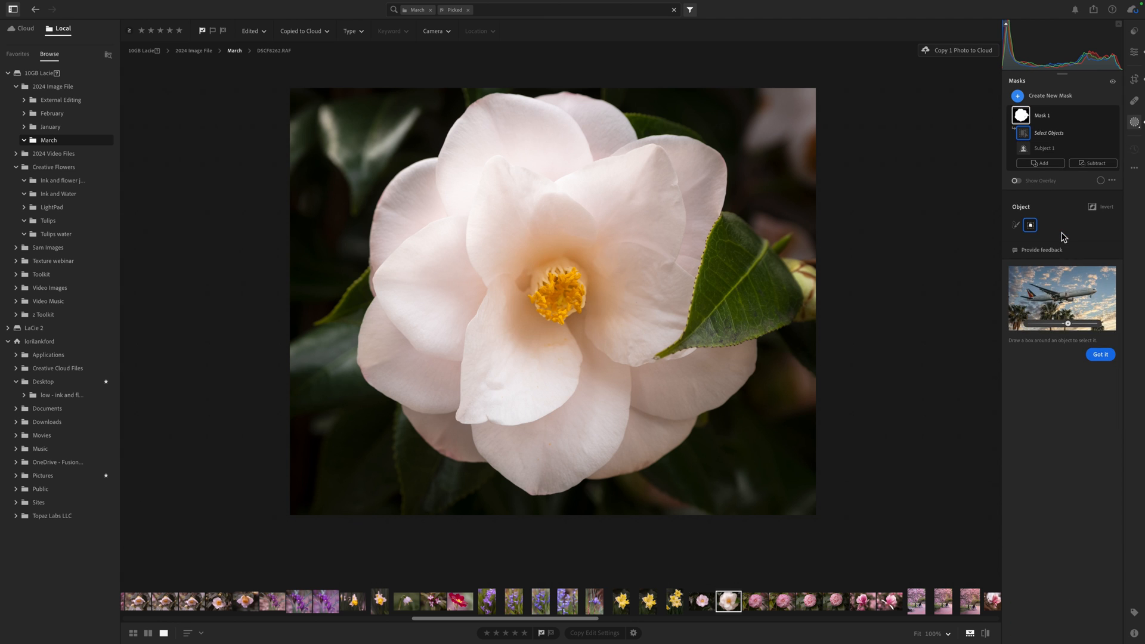
left_click(1016, 224)
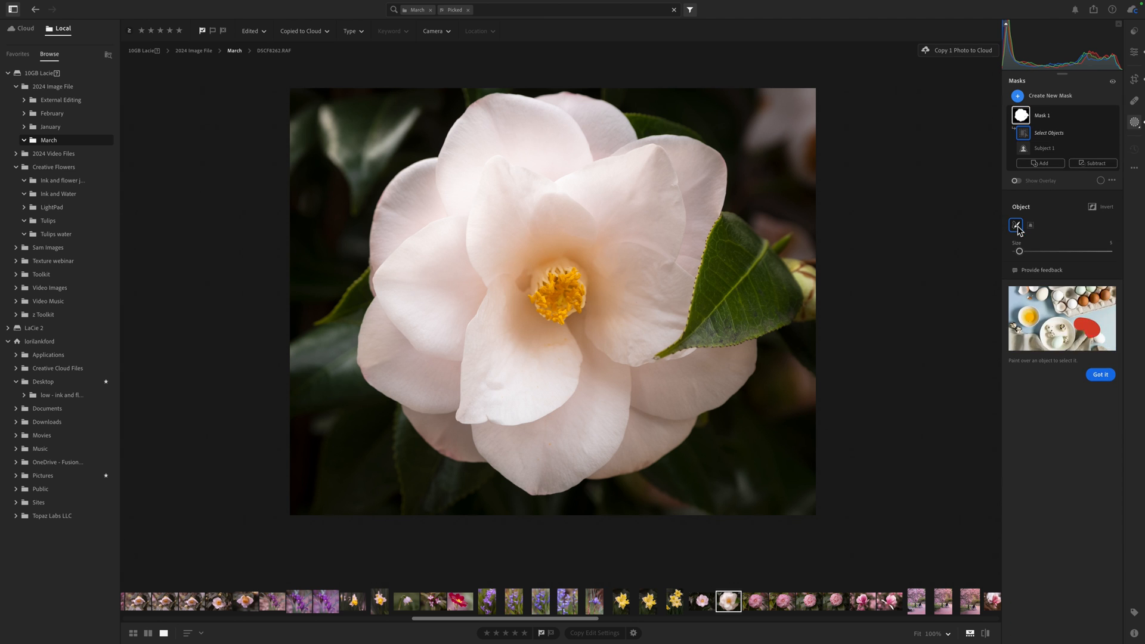
key("bracketright")
key("bracketright")
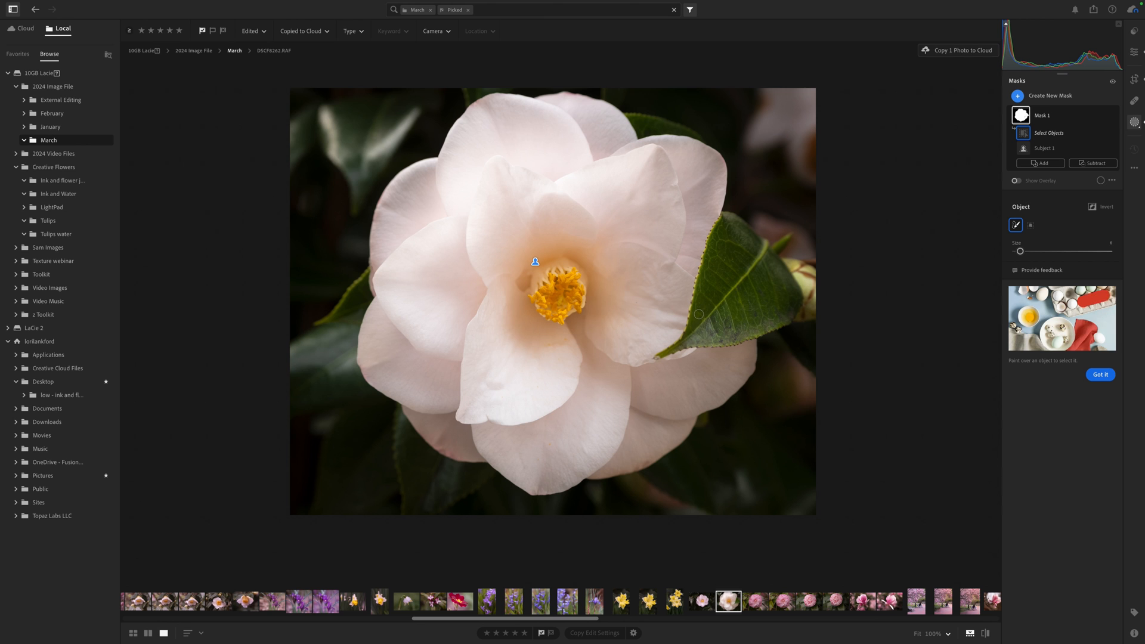
key("bracketright")
key("bracketright")
mouse_move(693, 322)
left_mouse_down()
mouse_move(727, 238)
mouse_move(764, 258)
mouse_move(798, 307)
mouse_move(668, 351)
left_mouse_up()
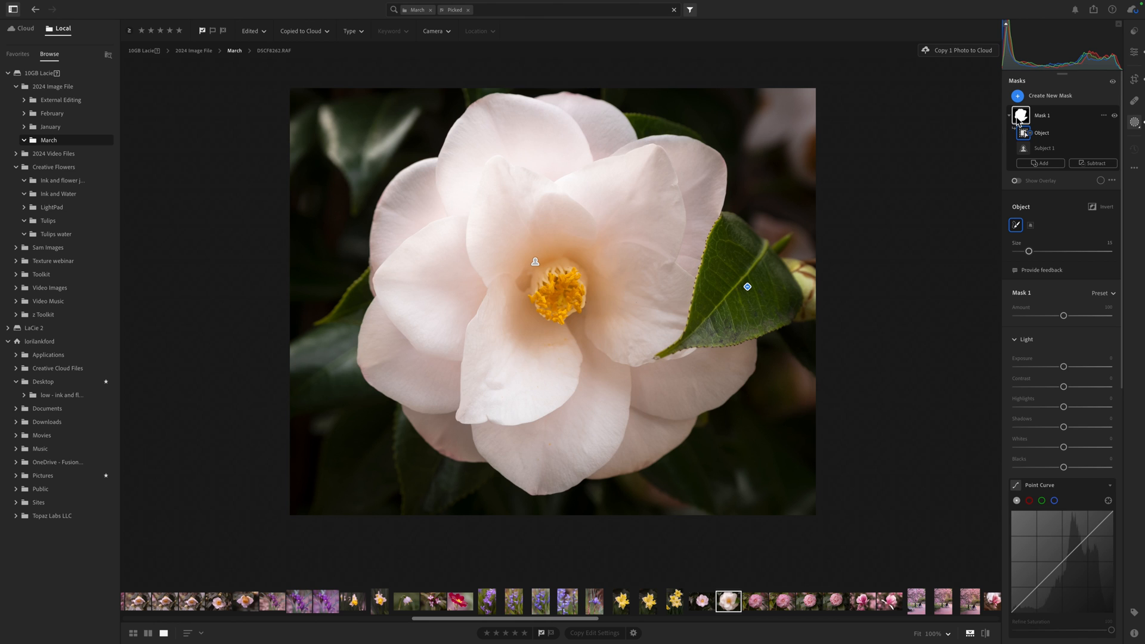
- Subtract the flower's yellow centre from Mask 1 by brushing over it with Objects
mouse_move(1024, 118)
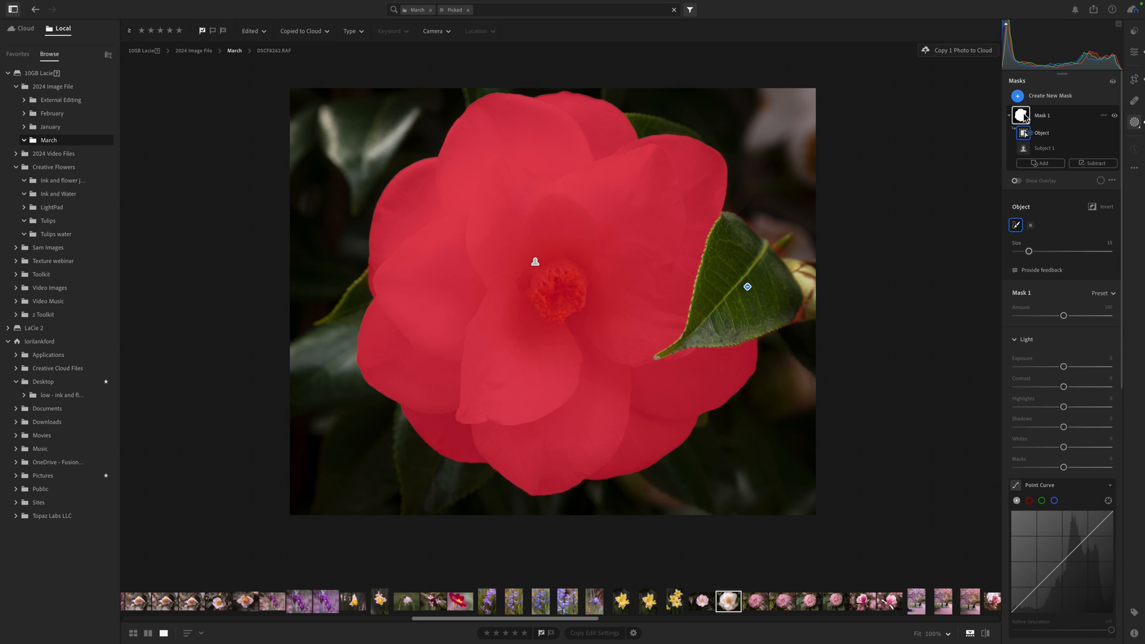
left_click(1089, 164)
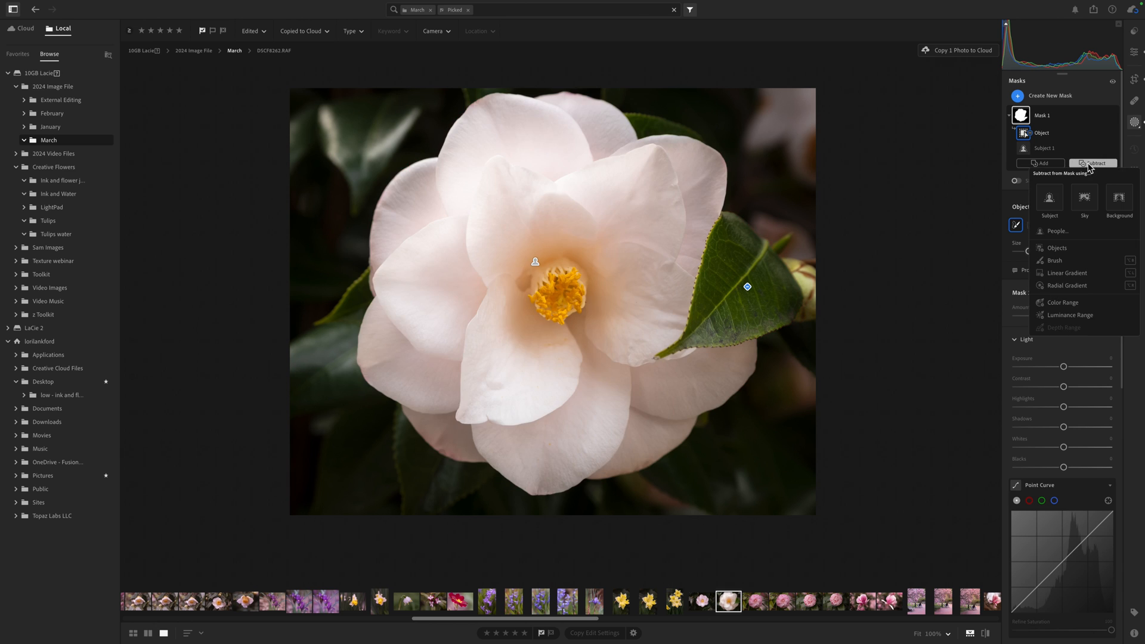
left_click(1055, 248)
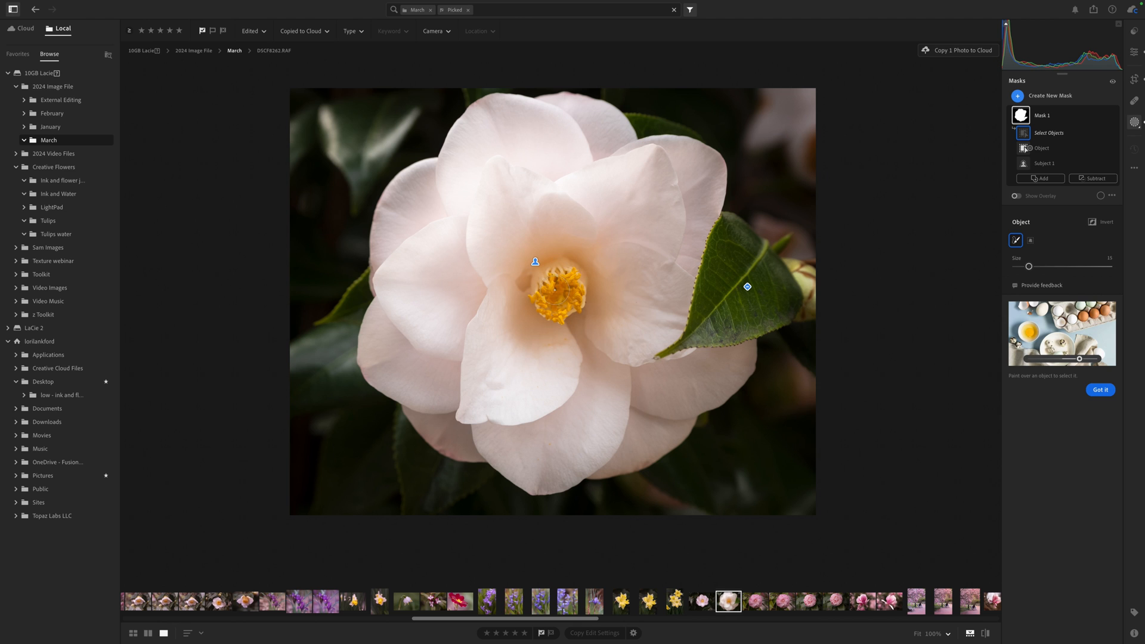
mouse_move(545, 293)
left_mouse_down()
mouse_move(574, 290)
mouse_move(564, 313)
mouse_move(540, 305)
mouse_move(577, 276)
mouse_move(568, 309)
left_mouse_up()
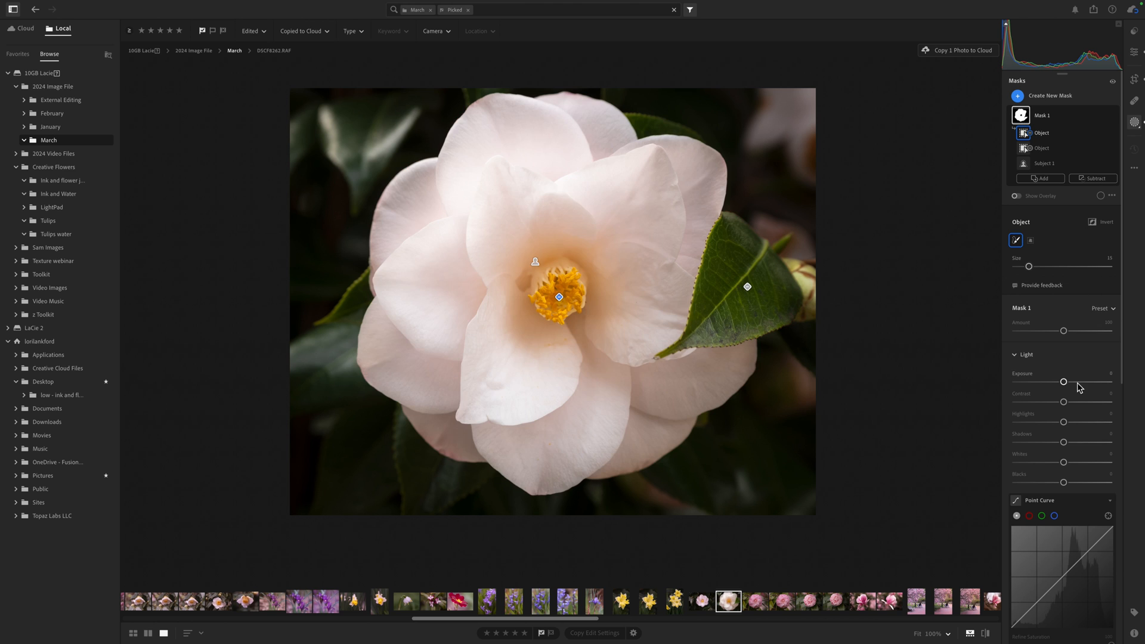
- Lower Mask 1's Saturation to -26
scroll(1056, 423, "down", 5)
scroll(1054, 421, "down", 10)
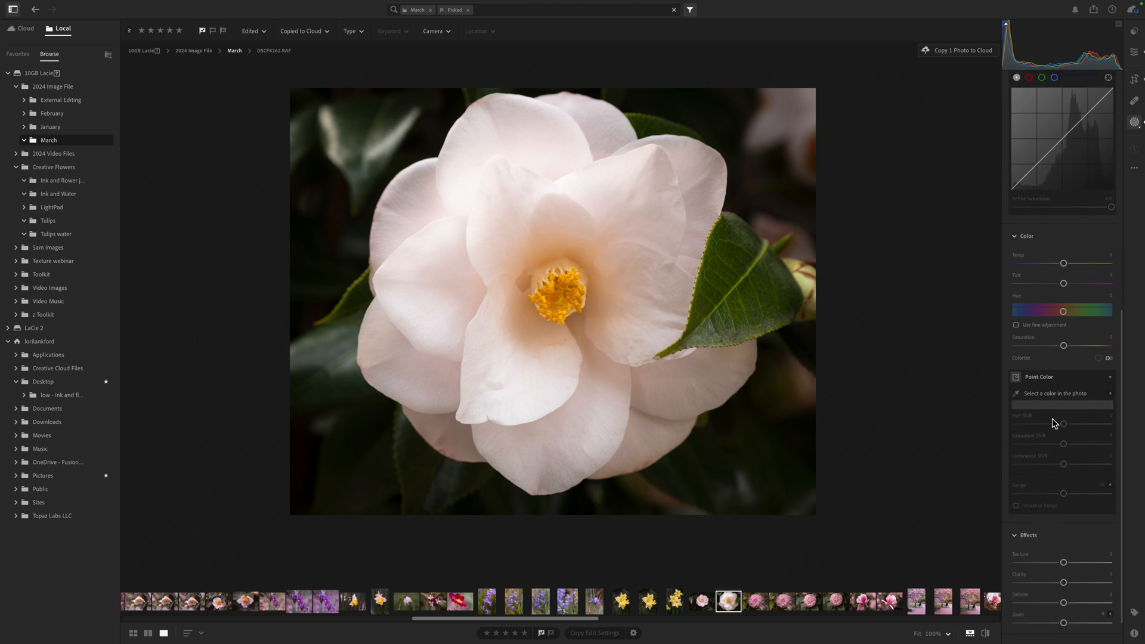
left_click_drag(1065, 331, 1053, 331)
- Raise Mask 1's Whites to +12
scroll(1057, 315, "up", 1)
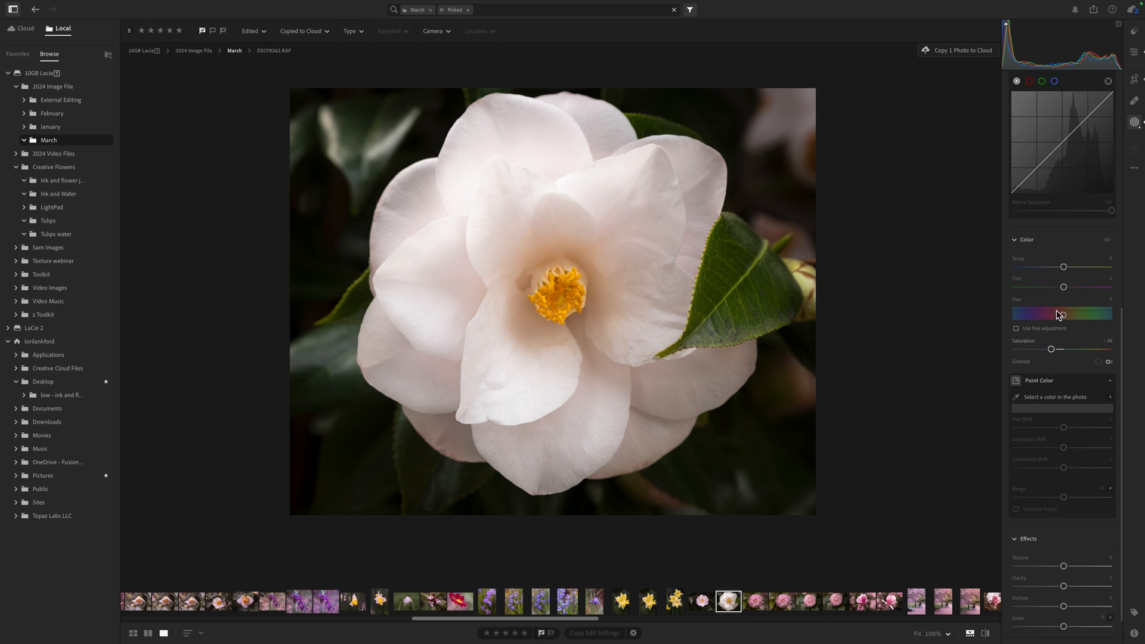
scroll(1058, 315, "up", 5)
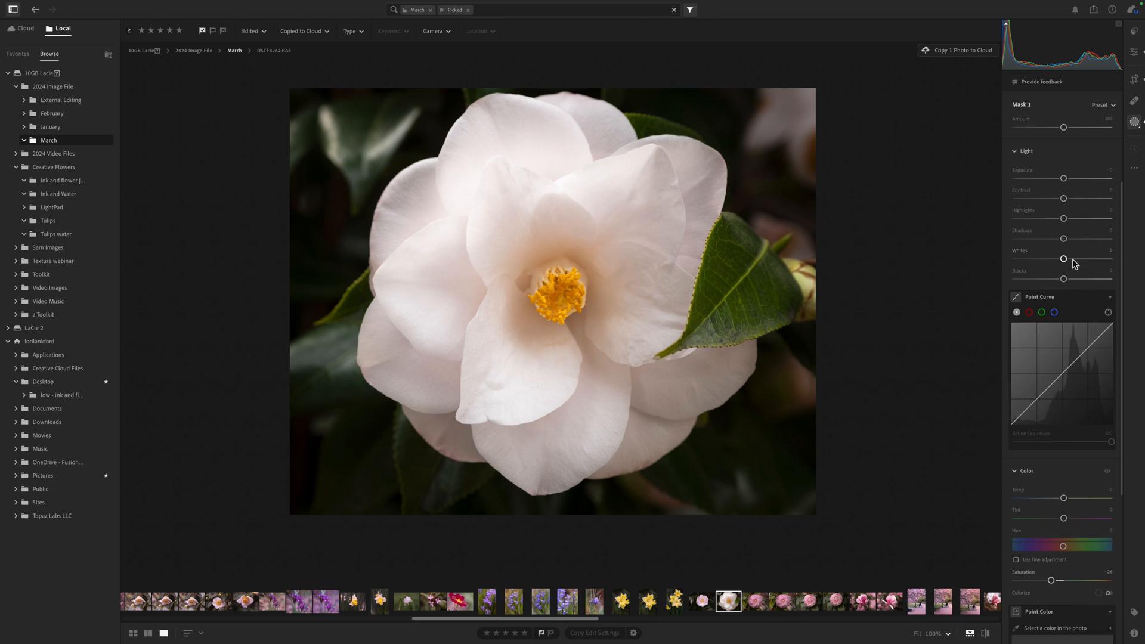
left_click_drag(1063, 259, 1070, 260)
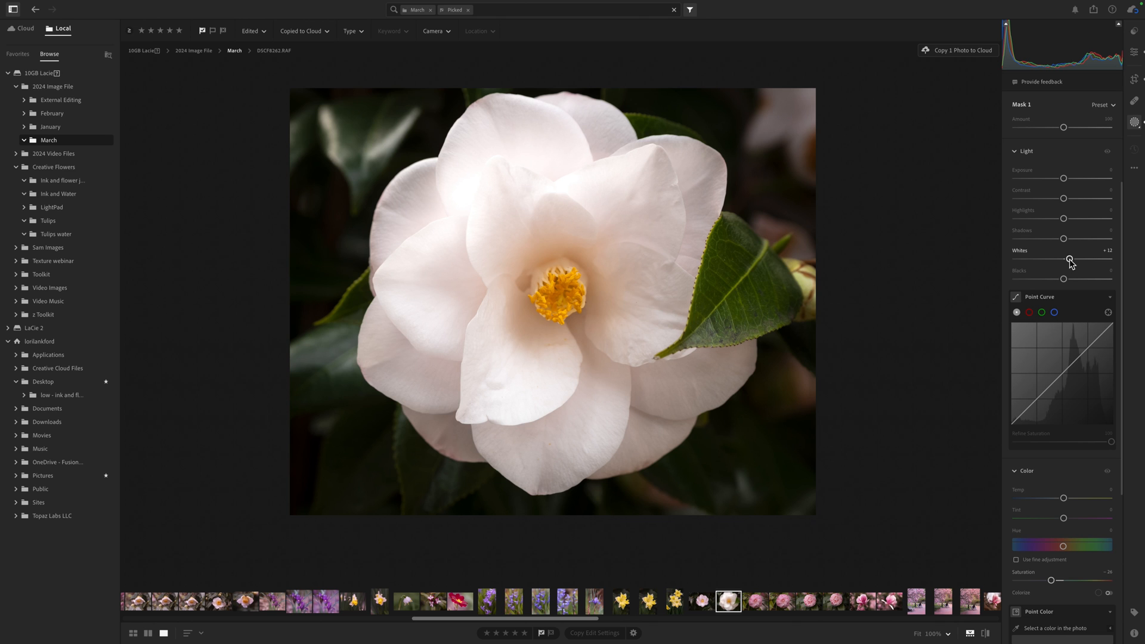
- Set Mask 1's Highlights to about -16
left_click(1051, 219)
left_click(1051, 219)
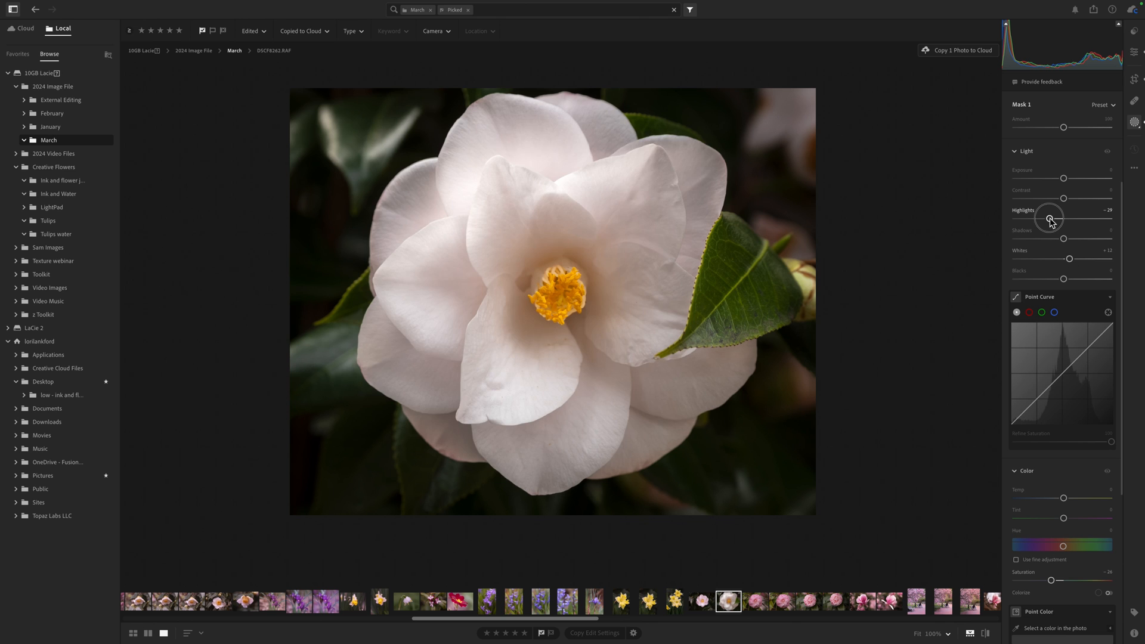
left_click_drag(1052, 221, 1058, 222)
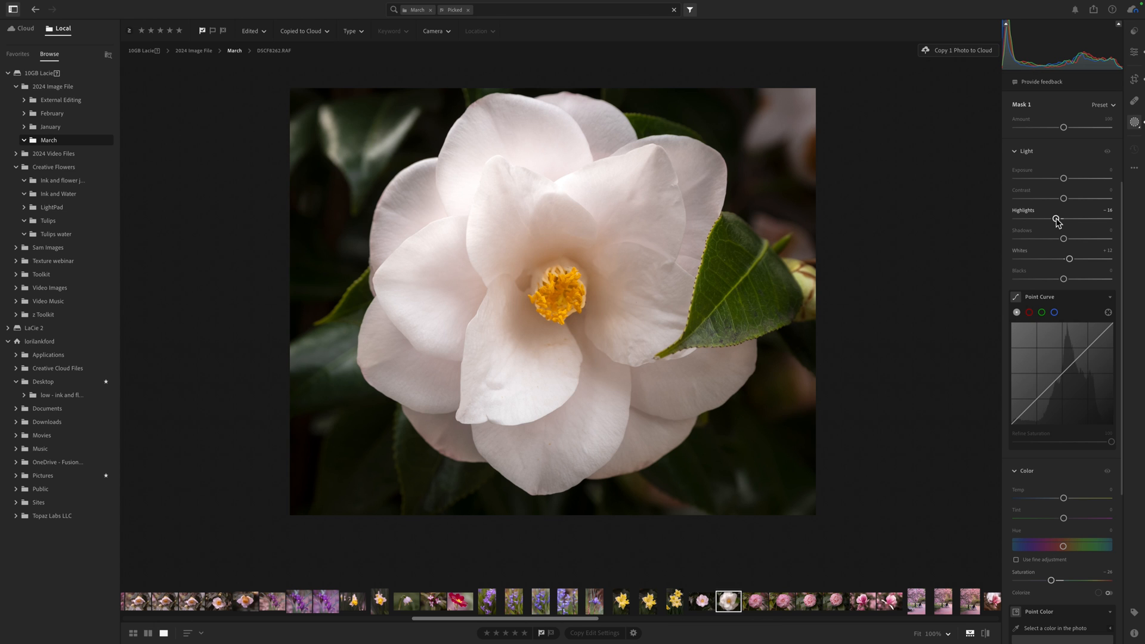
- Add a midpoint to Mask 1's Point Curve and nudge it slightly
left_click(1060, 373)
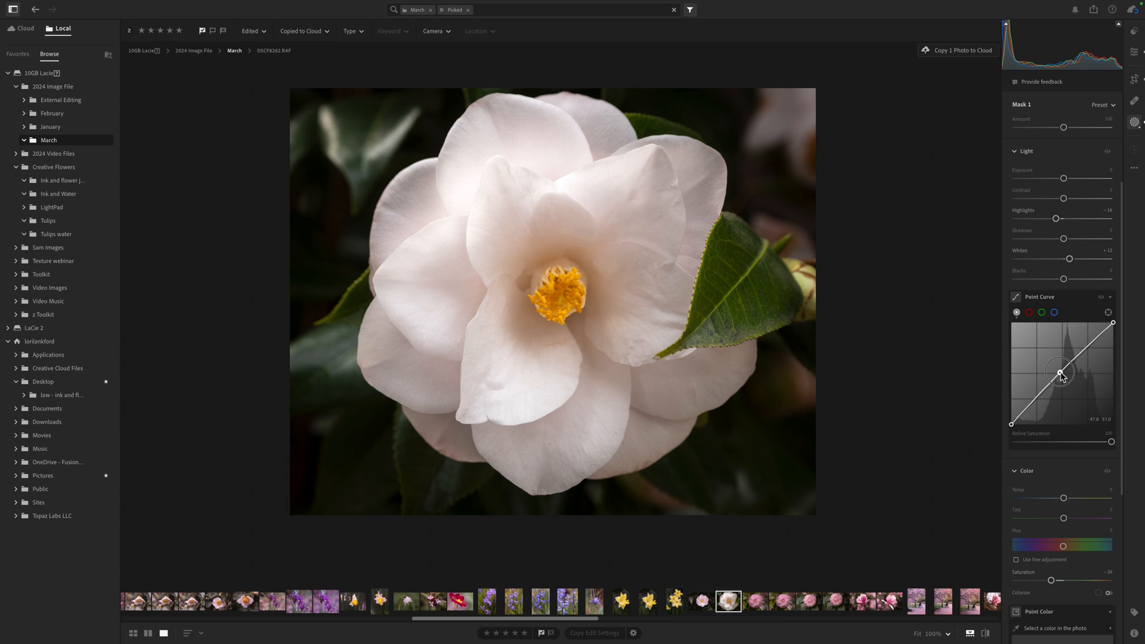
left_click_drag(1060, 373, 1061, 373)
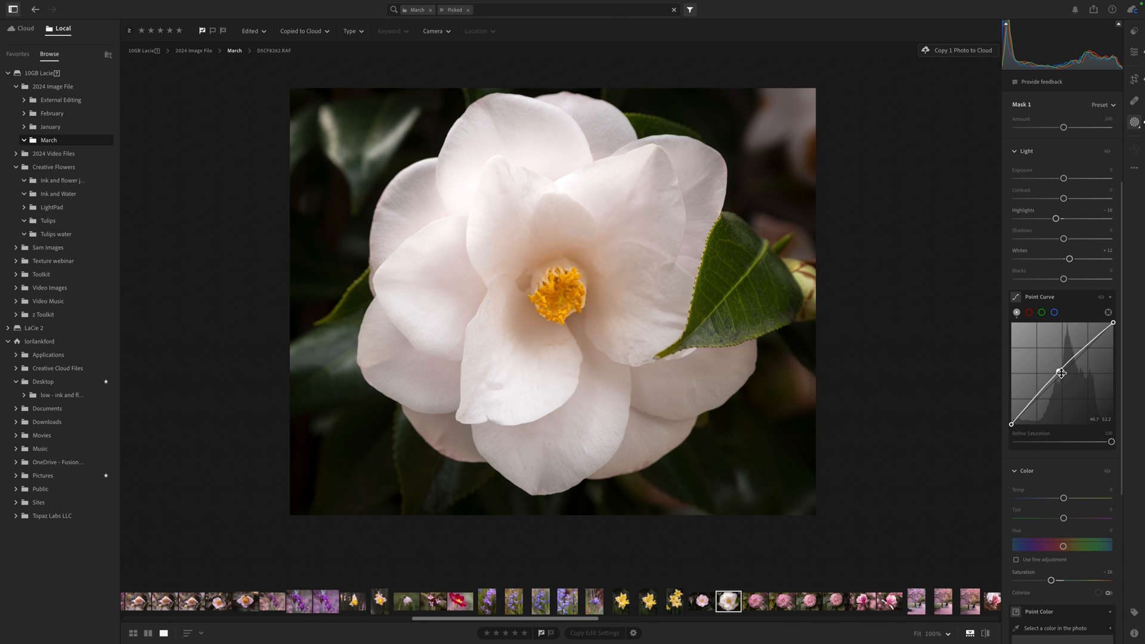
left_click(1135, 122)
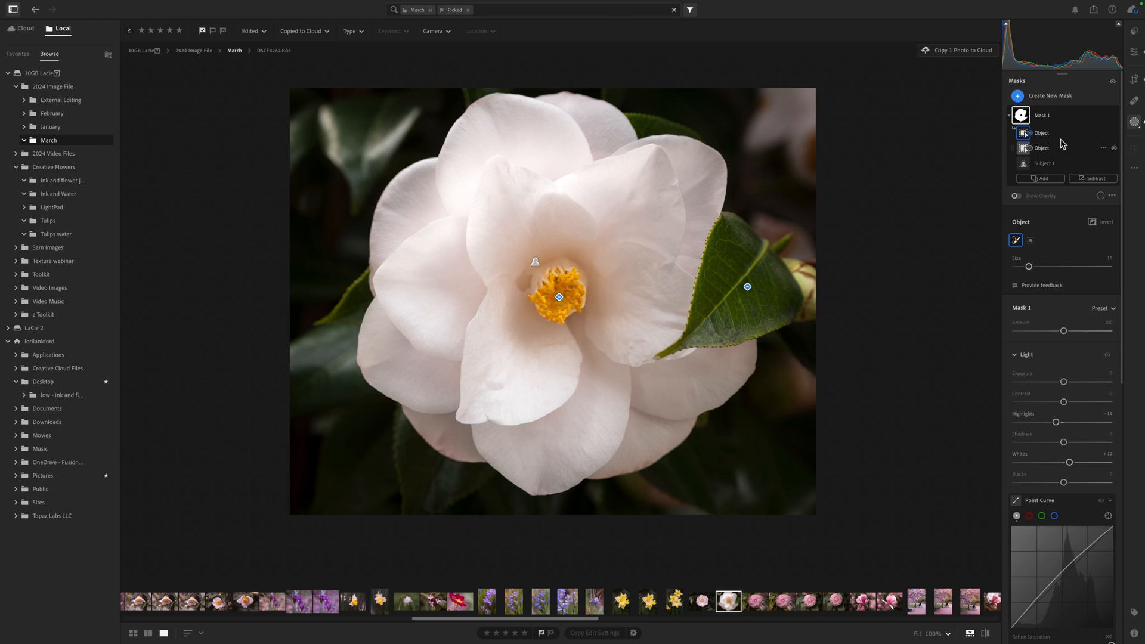
- Toggle Mask 1's visibility and review its adjustments alongside the global edit settings
left_click(1115, 116)
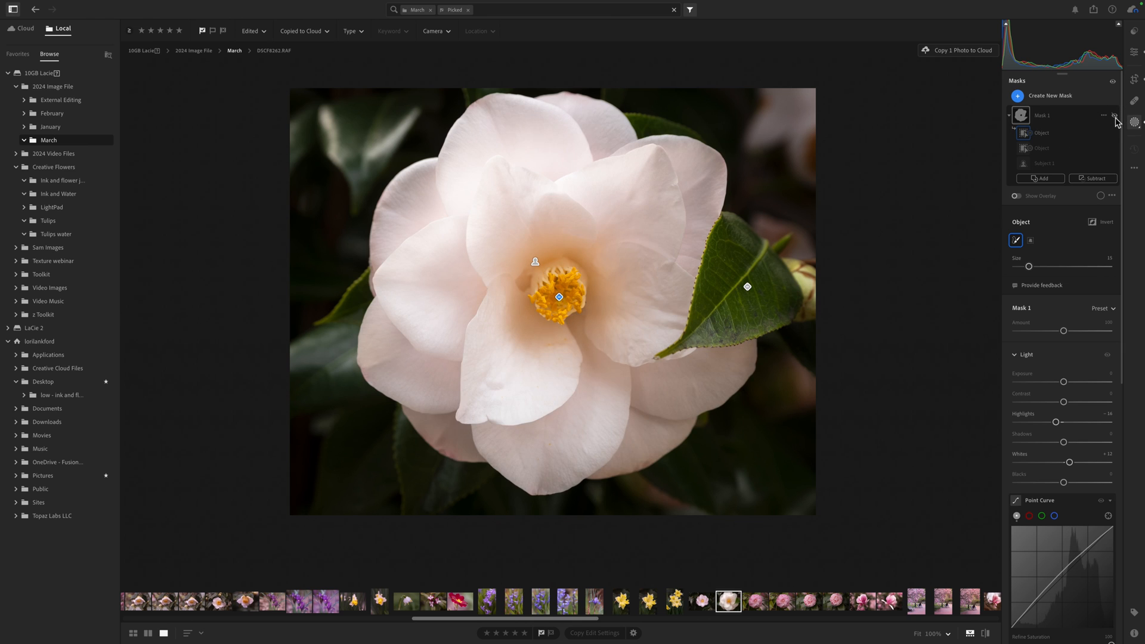
left_click(1115, 117)
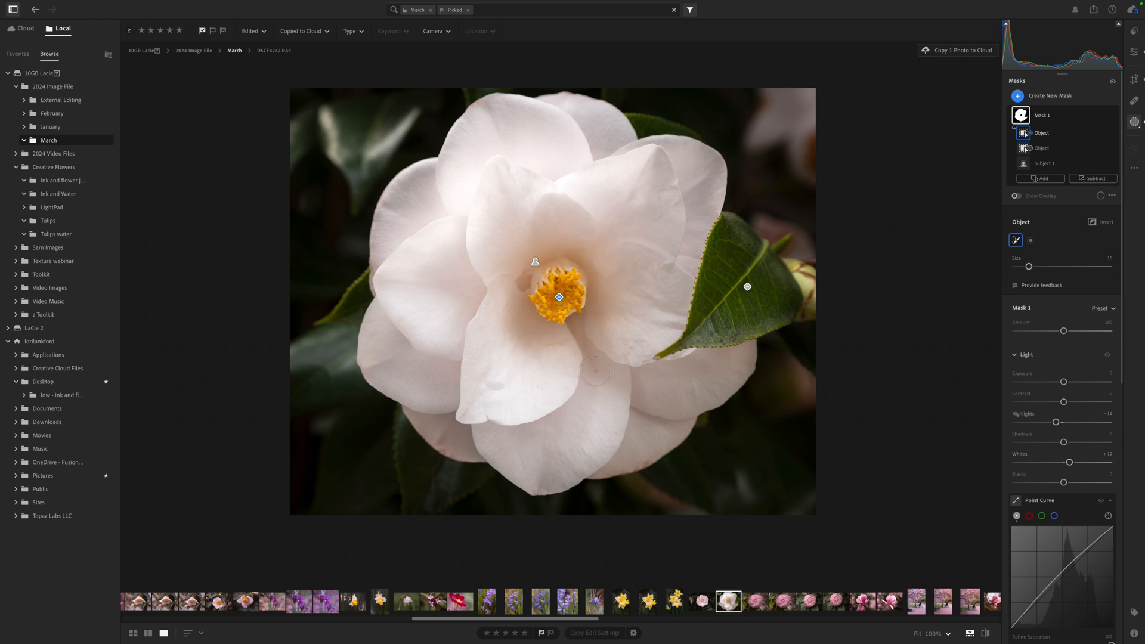
scroll(1063, 510, "down", 10)
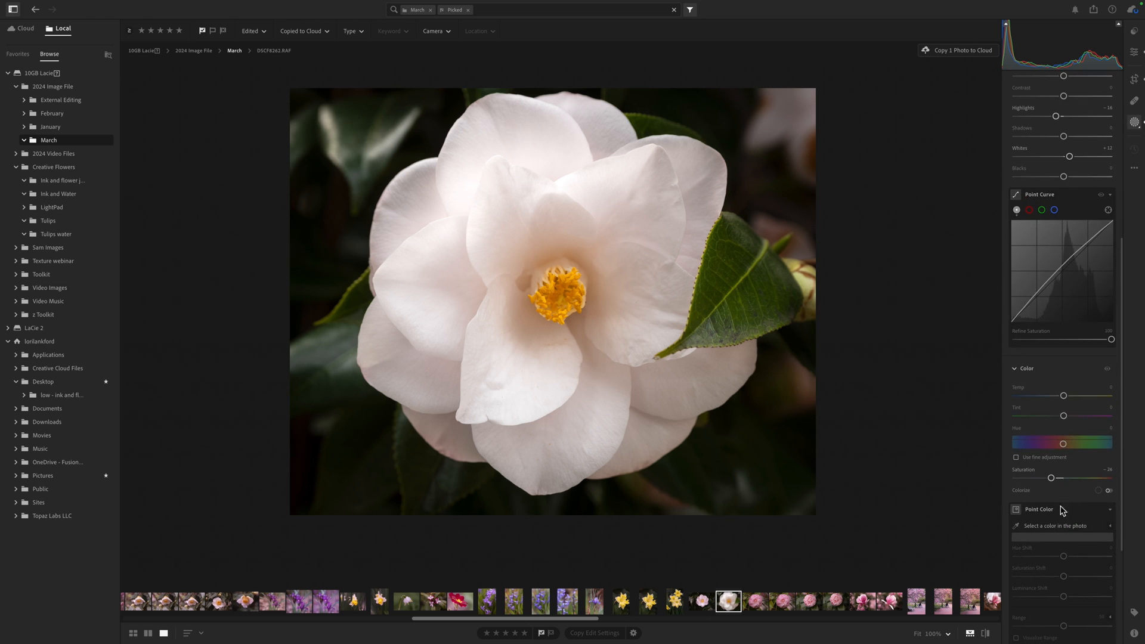
scroll(1056, 339, "up", 2)
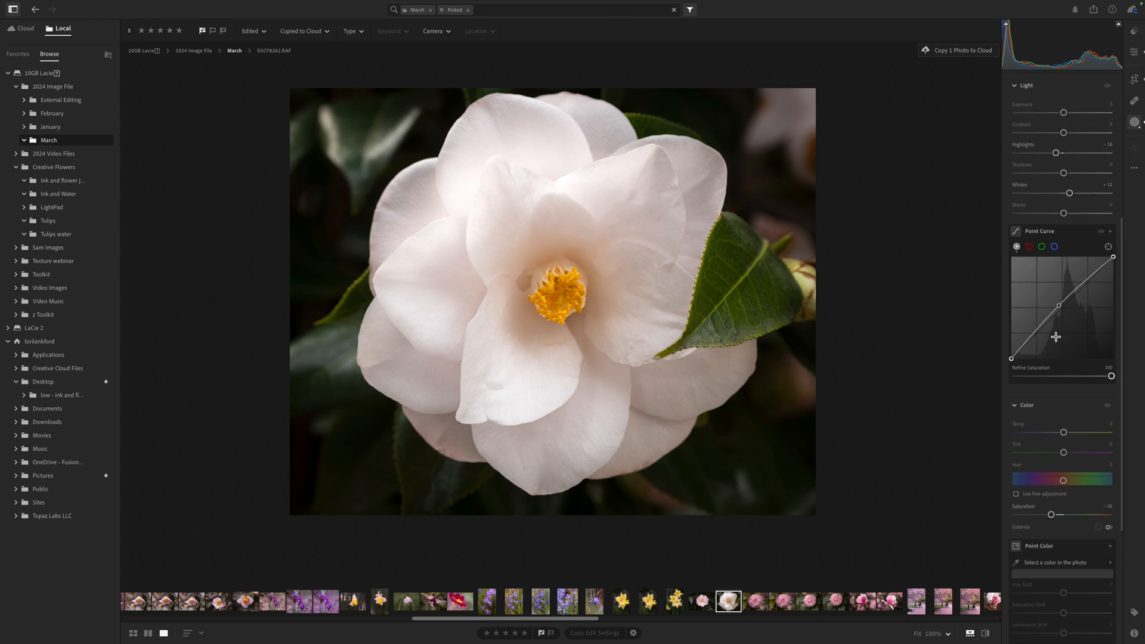
scroll(1056, 337, "up", 10)
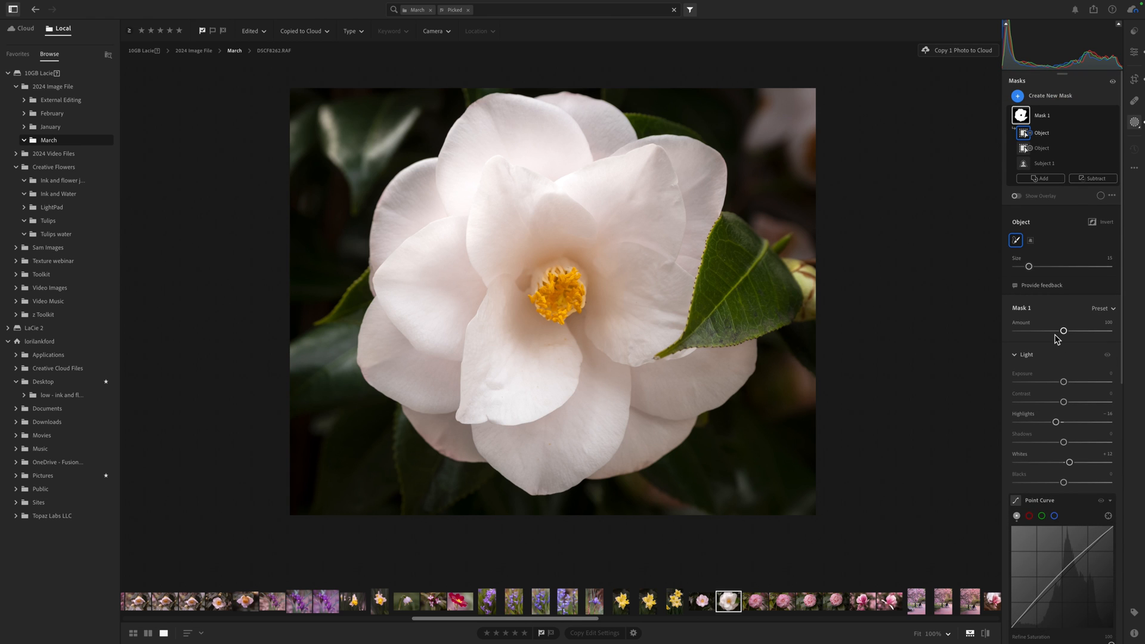
left_click(1136, 54)
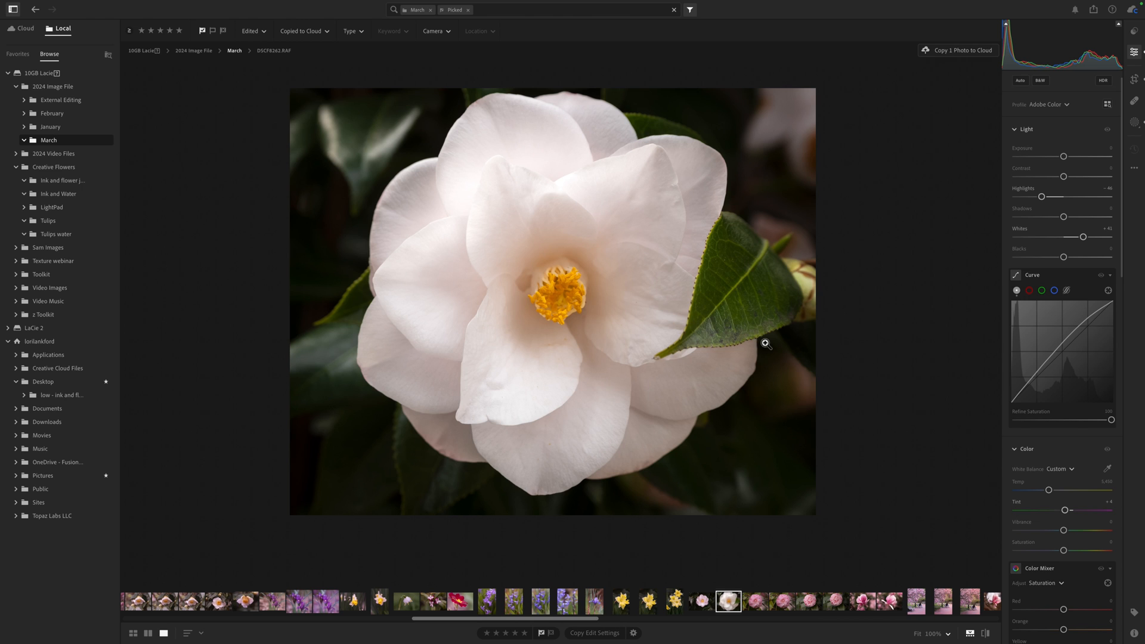
left_click(1136, 123)
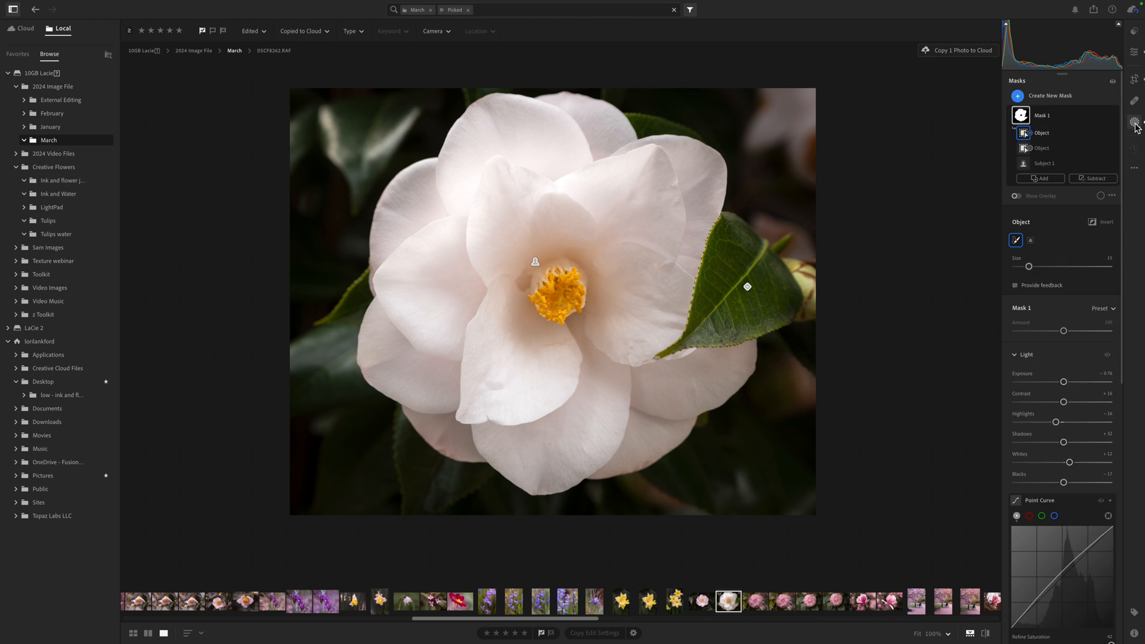
- Create a new Objects mask by brushing over the leaf
left_click(1019, 98)
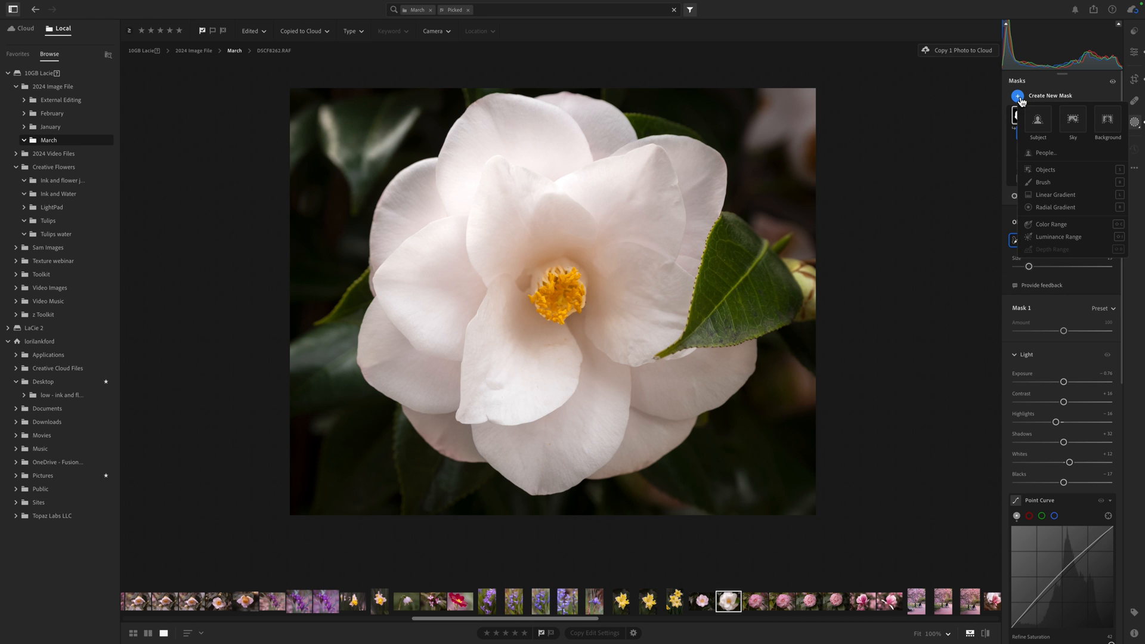
left_click(1045, 170)
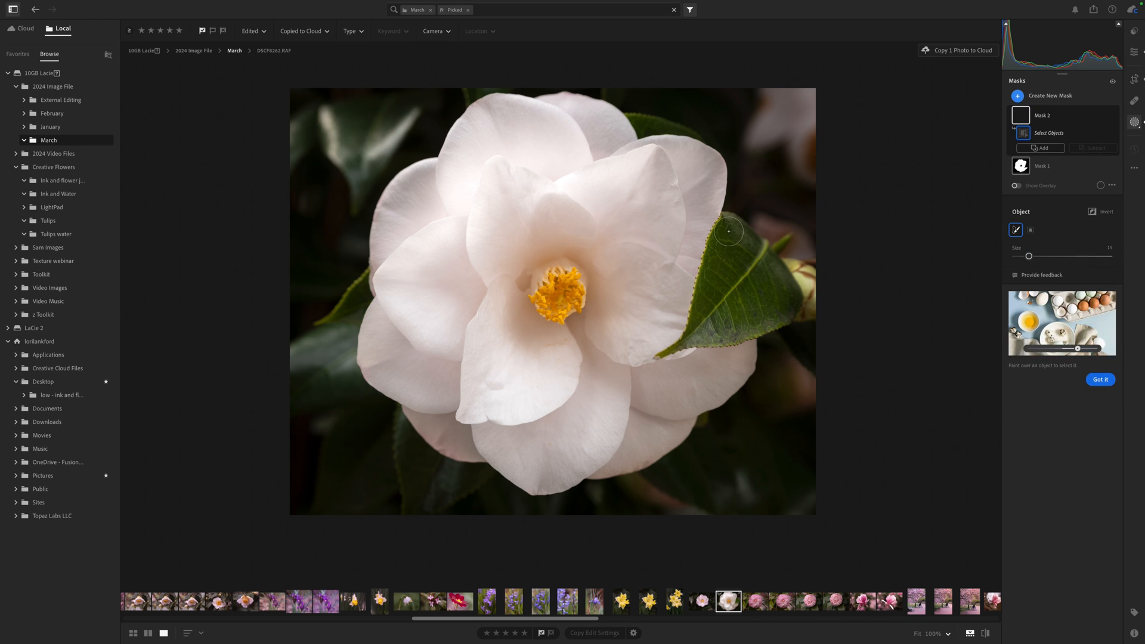
mouse_move(731, 222)
left_mouse_down()
mouse_move(718, 292)
mouse_move(674, 351)
mouse_move(787, 312)
mouse_move(793, 298)
mouse_move(742, 235)
mouse_move(720, 229)
mouse_move(696, 310)
mouse_move(780, 297)
mouse_move(736, 268)
mouse_move(728, 302)
left_mouse_up()
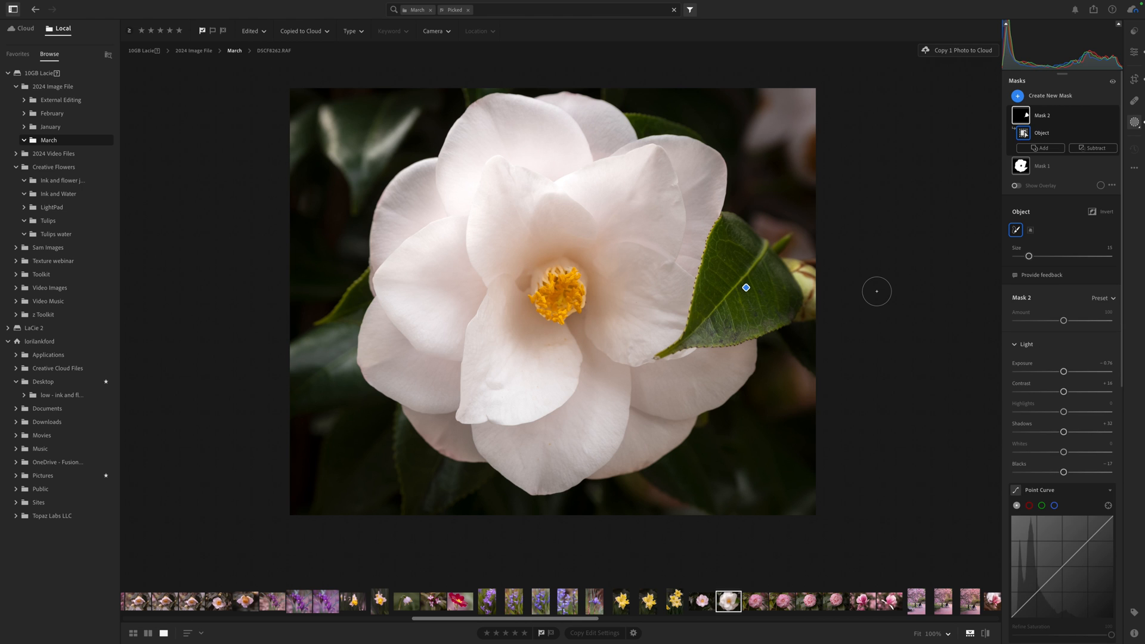
- Lower the leaf mask's Highlights and Exposure
mouse_move(746, 288)
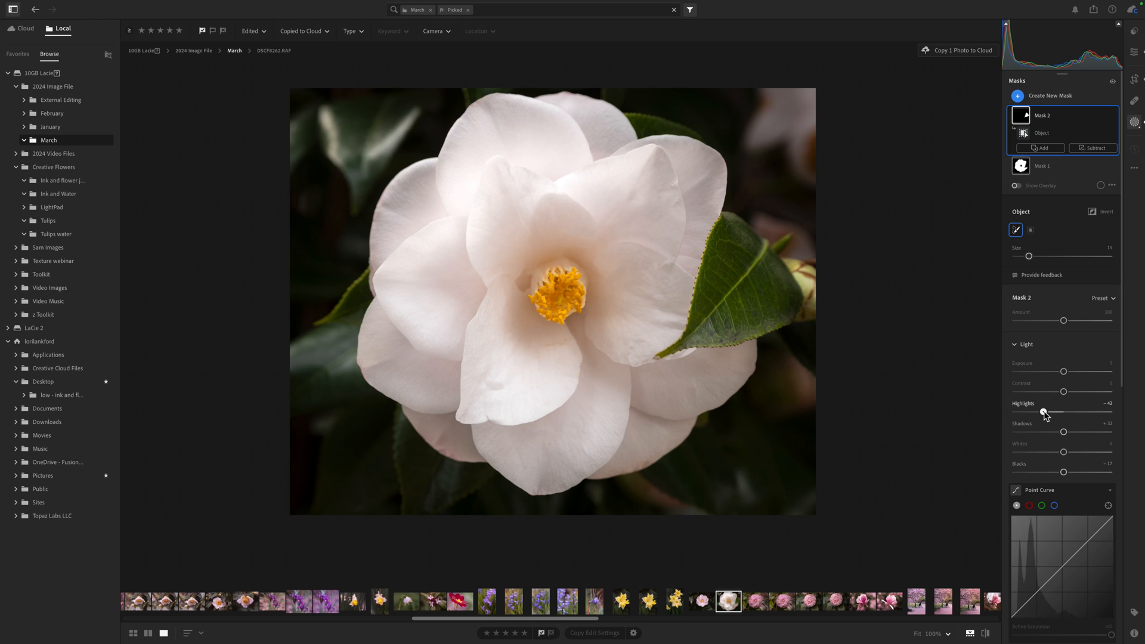
left_click_drag(1045, 412, 1027, 415)
left_click_drag(1065, 373, 1060, 374)
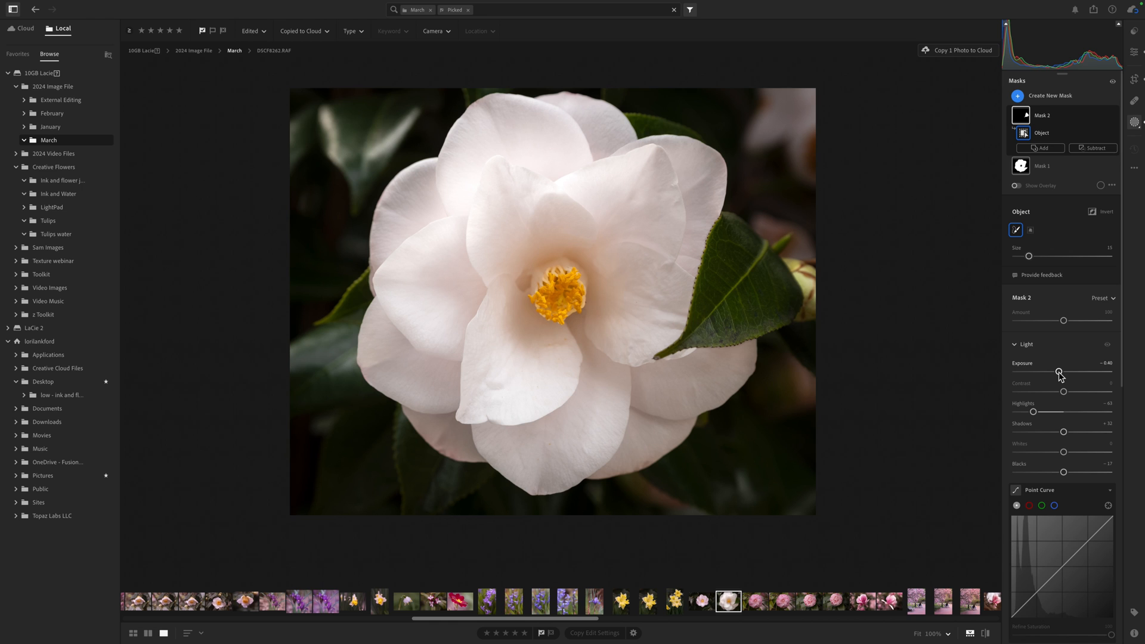
- Add a Linear Gradient mask dragged from the photo's upper-right corner toward the flower
left_click(1021, 99)
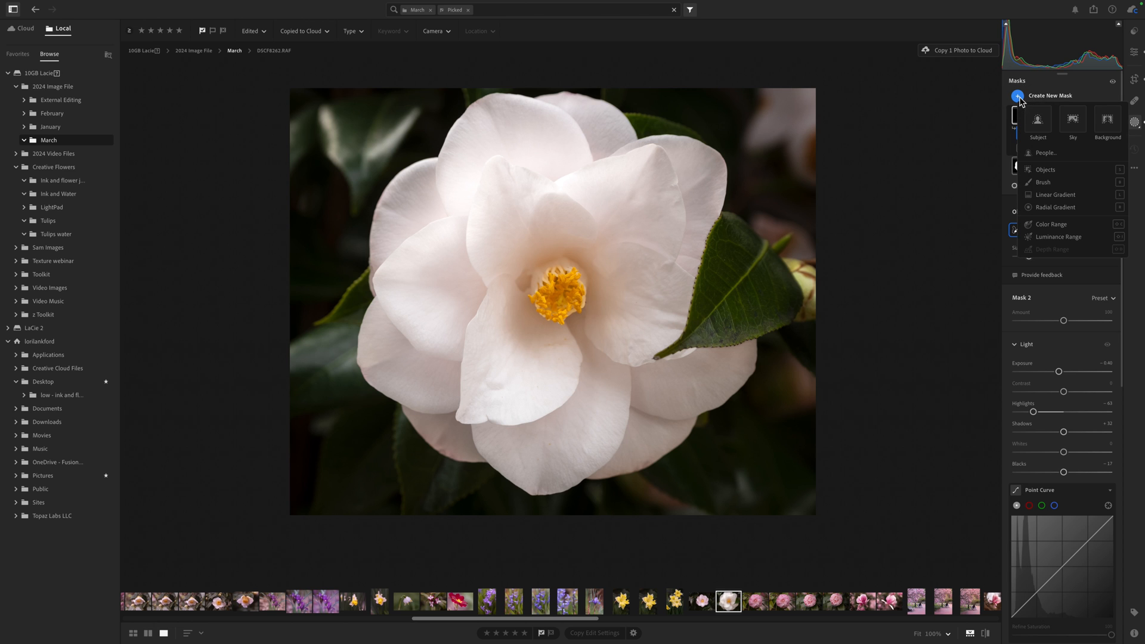
left_click(1044, 196)
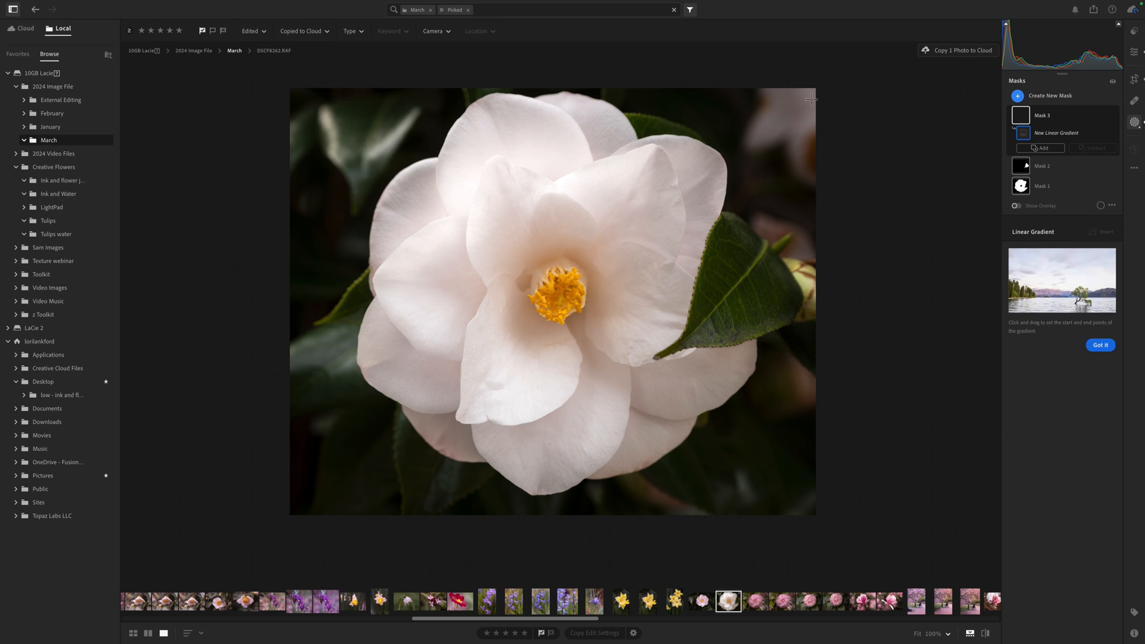
left_click_drag(814, 88, 668, 238)
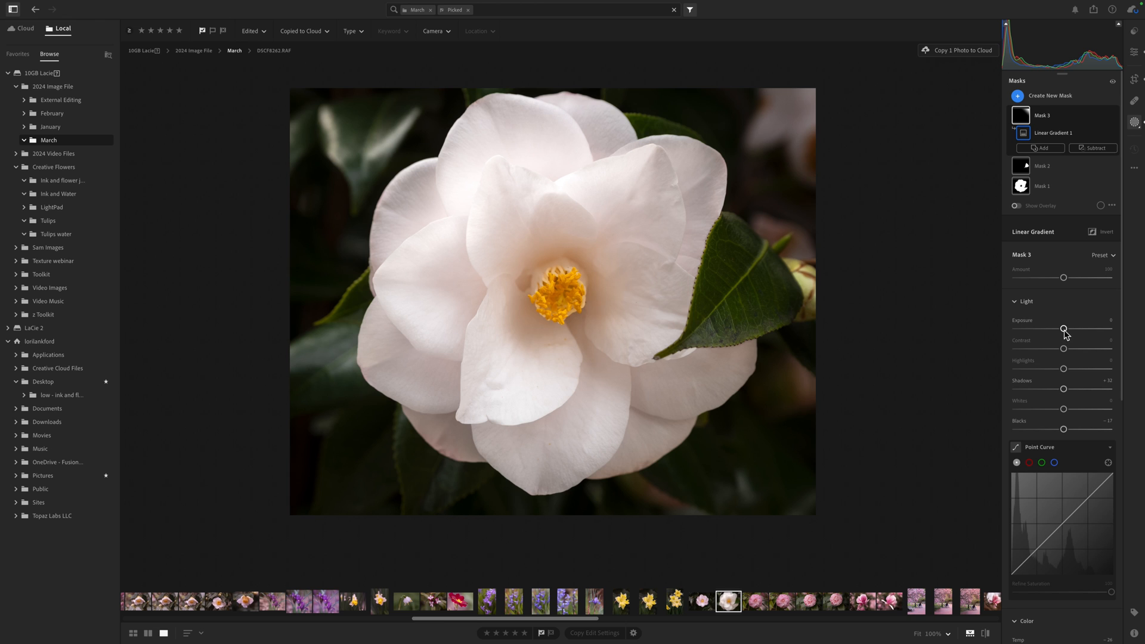
- Lower the linear gradient mask's Exposure and Highlights
left_click_drag(1063, 328, 1054, 330)
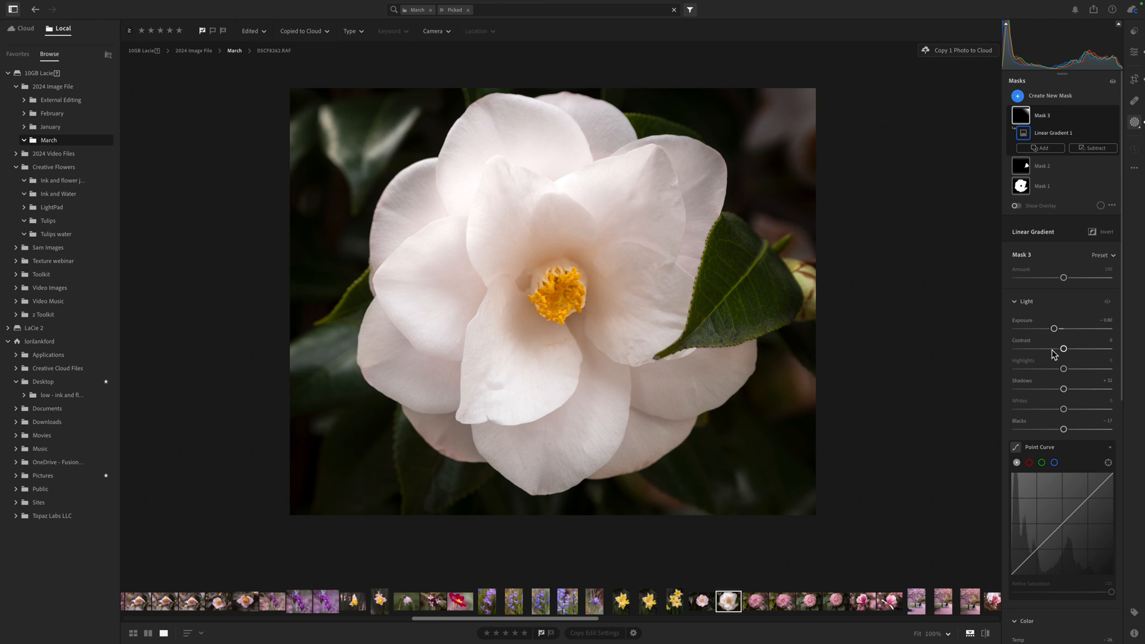
left_click_drag(1046, 370, 1043, 371)
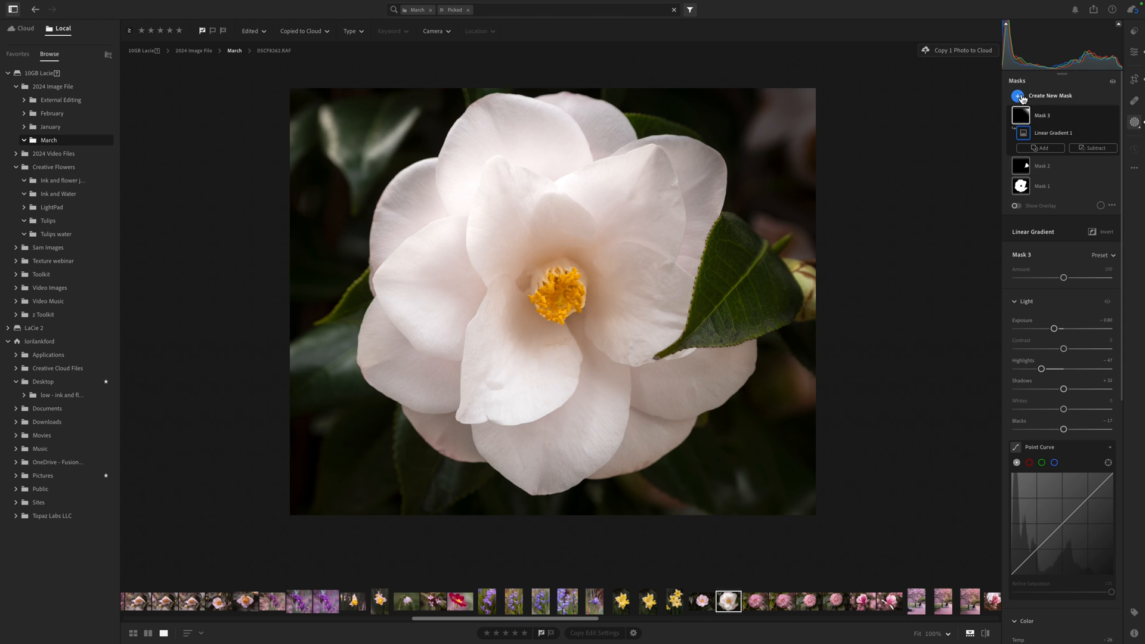
- Add a Brush mask with a larger brush, paint over the photo's upper-left corner, and lower its Highlights
left_click(1018, 95)
left_click(1044, 183)
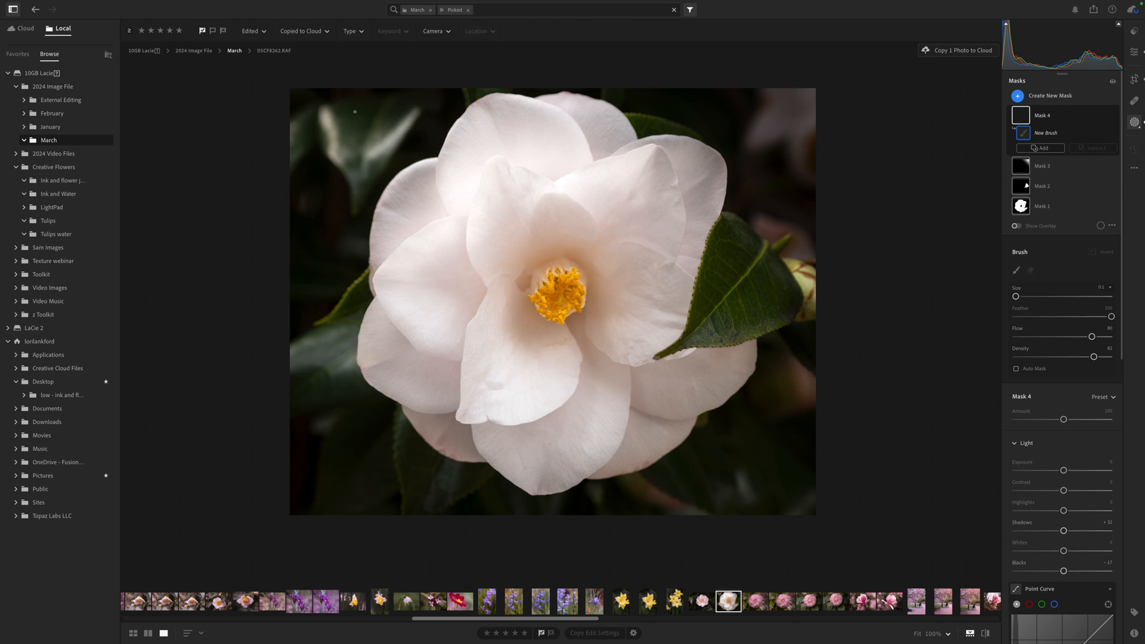
key("bracketright")
key("bracketright")
key("bracketright")
key("bracketright")
key("bracketright")
key("bracketright")
key("bracketright")
key("bracketright")
mouse_move(324, 115)
left_mouse_down()
mouse_move(323, 156)
mouse_move(352, 167)
mouse_move(406, 114)
mouse_move(389, 126)
mouse_move(325, 117)
mouse_move(322, 164)
mouse_move(350, 145)
left_mouse_up()
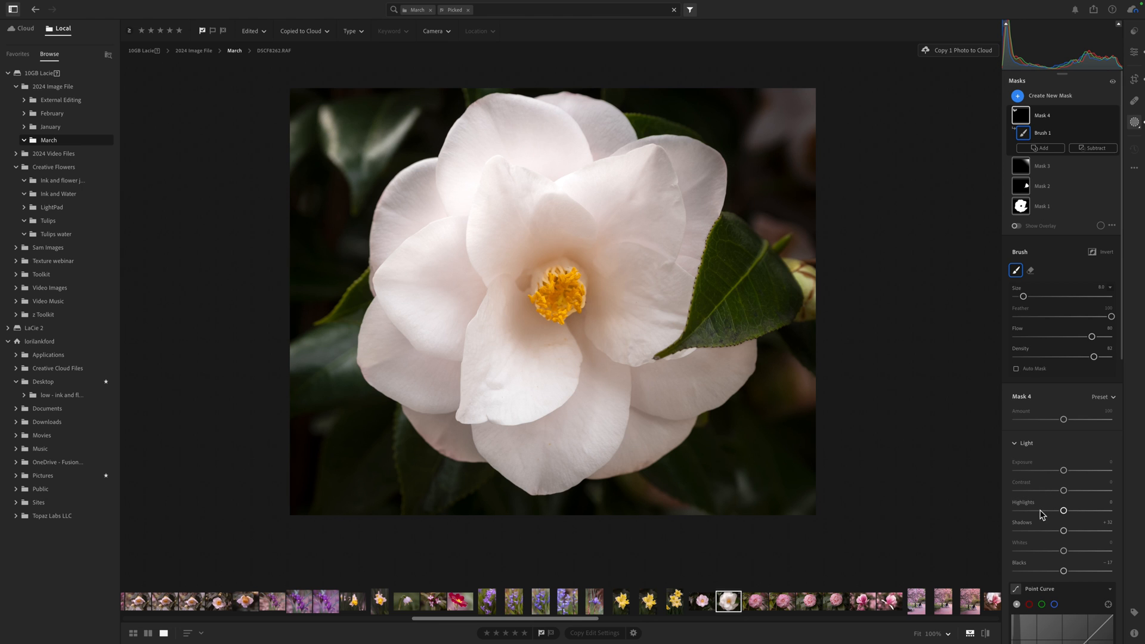
left_click_drag(1044, 511, 1030, 514)
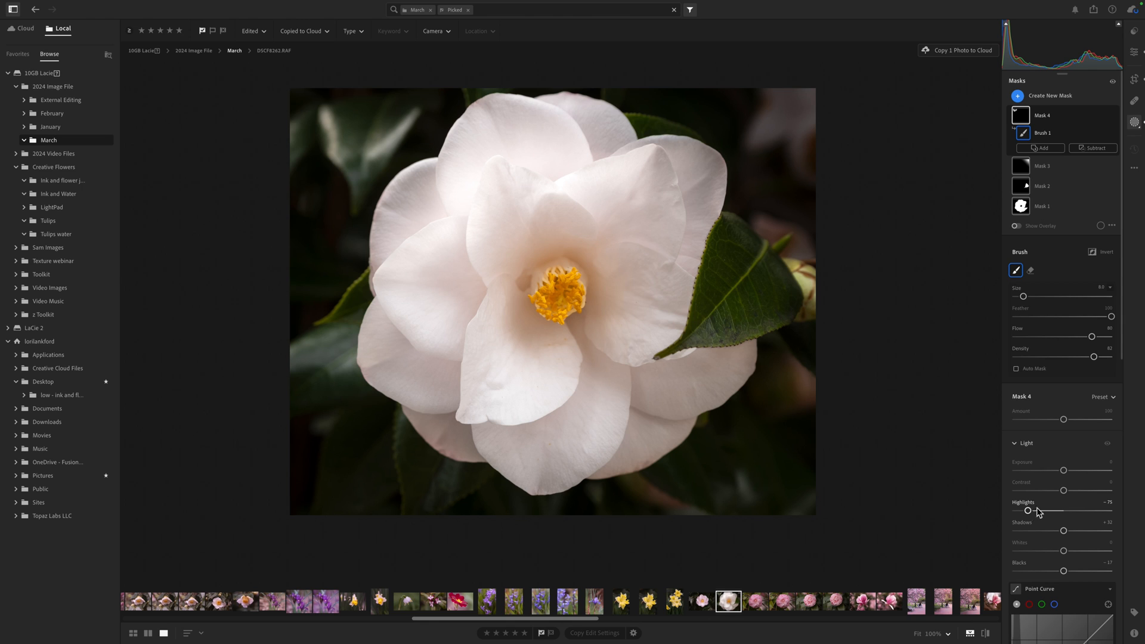
- Open the pink camellia photo and crop its left edge in slightly
left_click(784, 605)
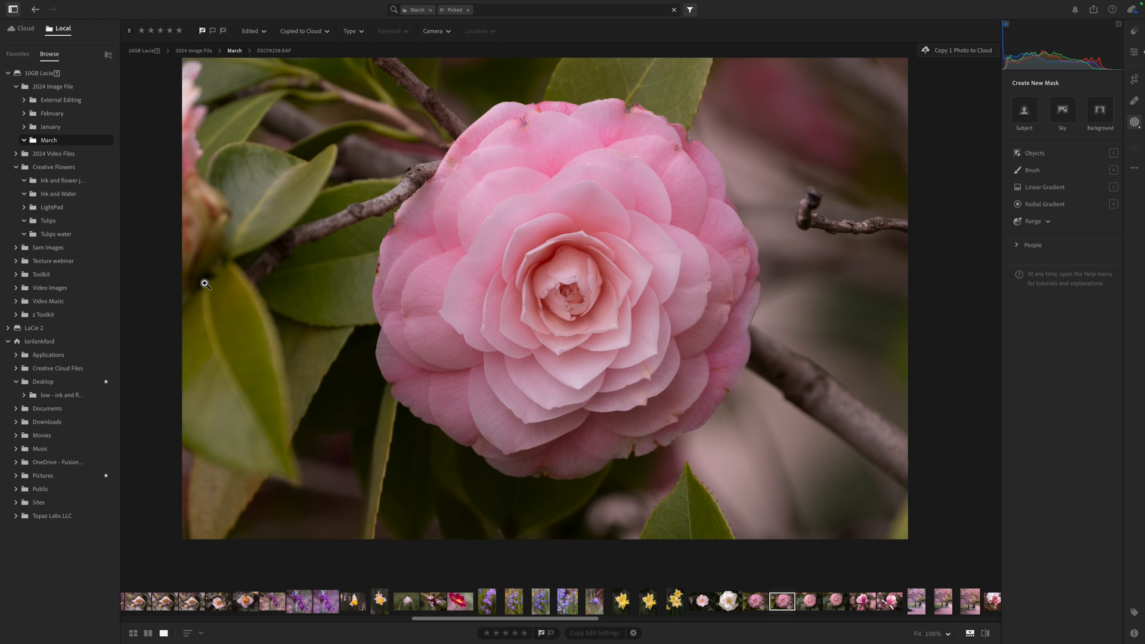
key("c")
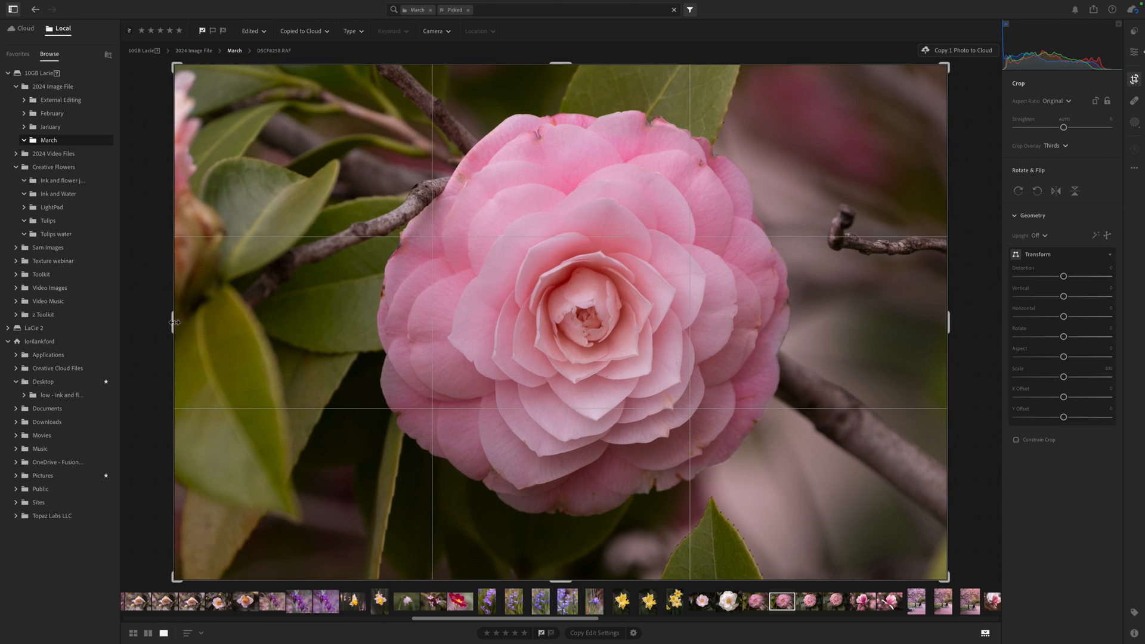
left_click_drag(173, 322, 202, 324)
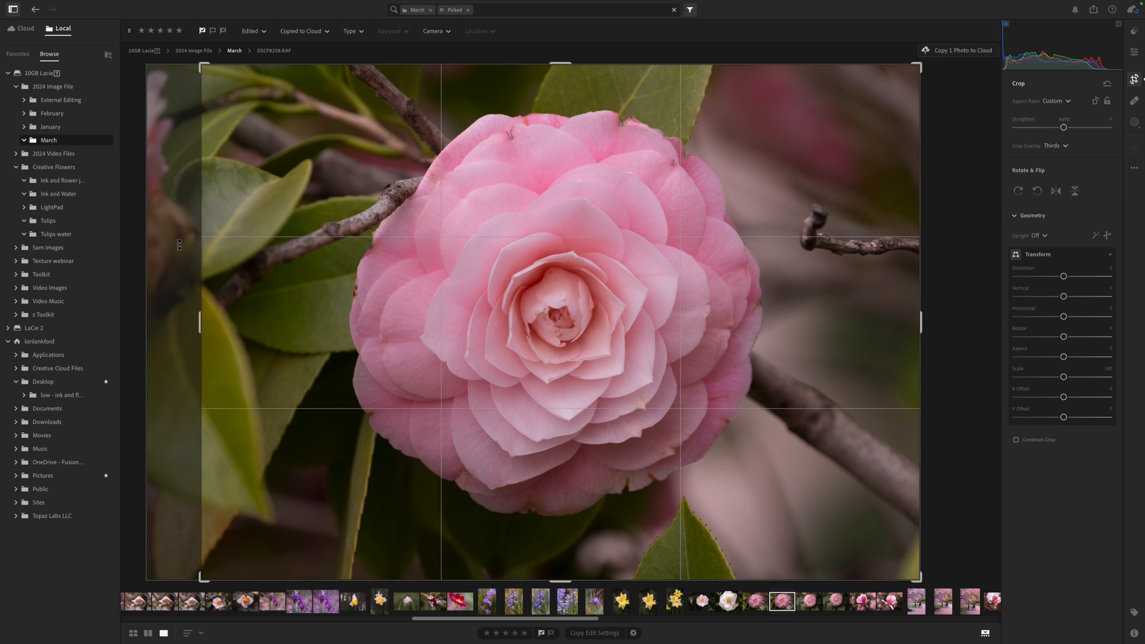
key("e")
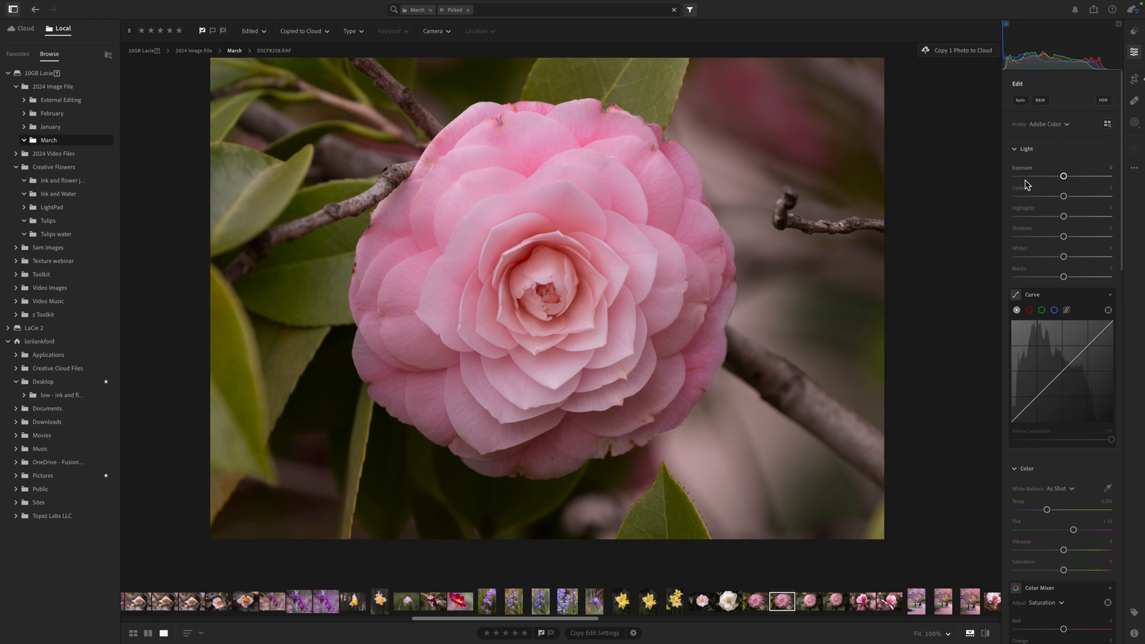
- Use Content-Aware Remove to paint out the twig tip beside the flower's right edge
left_click(1136, 102)
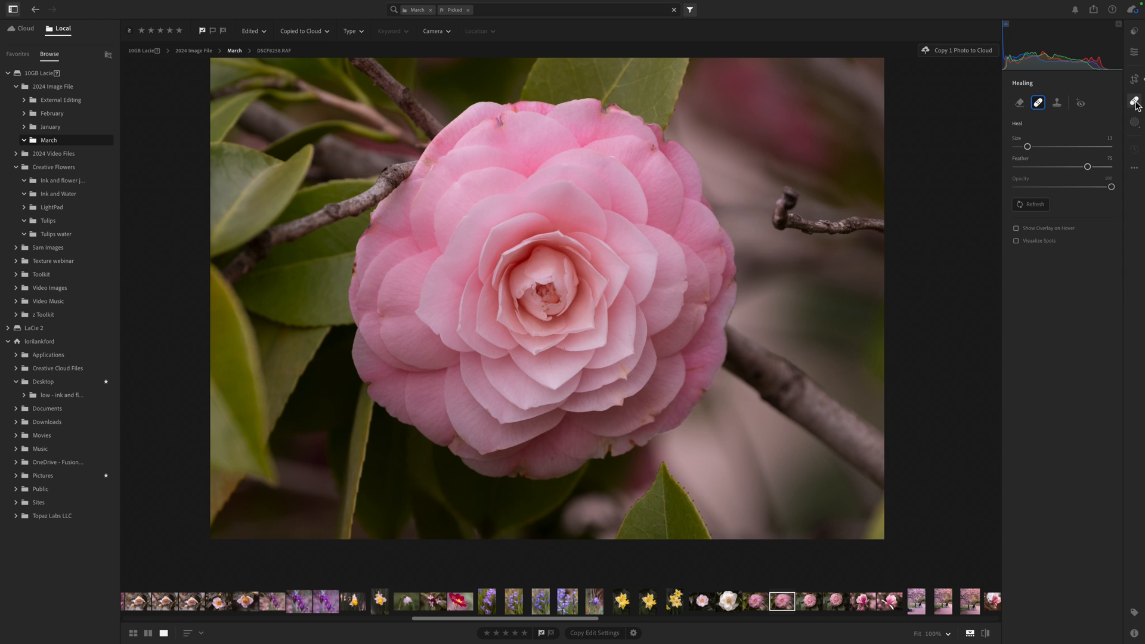
left_click(1020, 103)
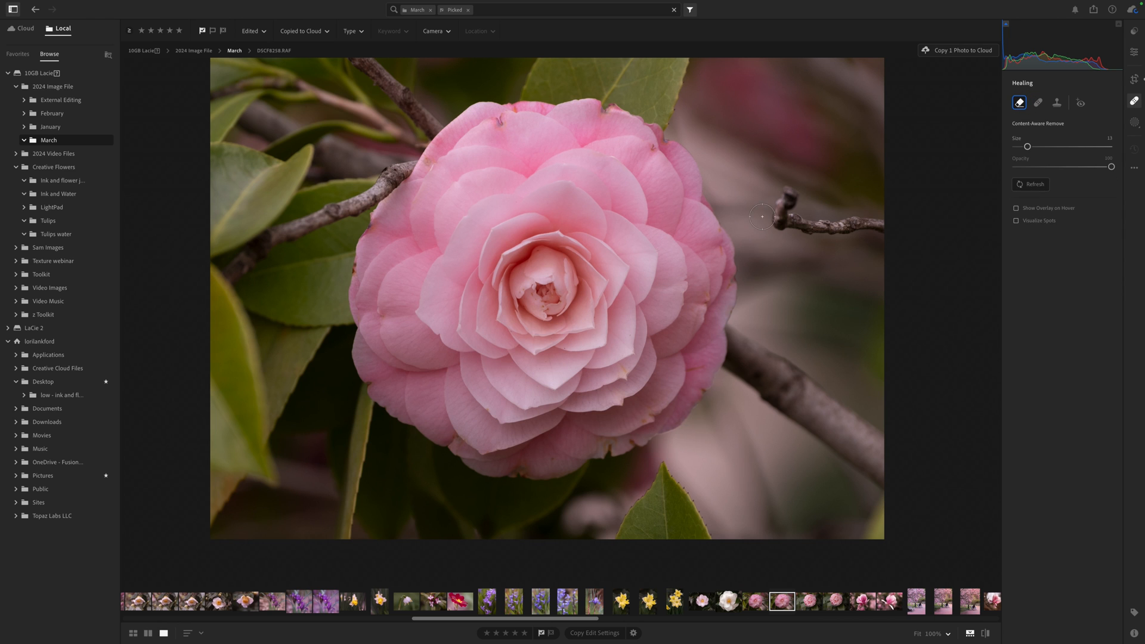
mouse_move(789, 184)
left_mouse_down()
mouse_move(781, 195)
mouse_move(802, 225)
mouse_move(893, 234)
left_mouse_up()
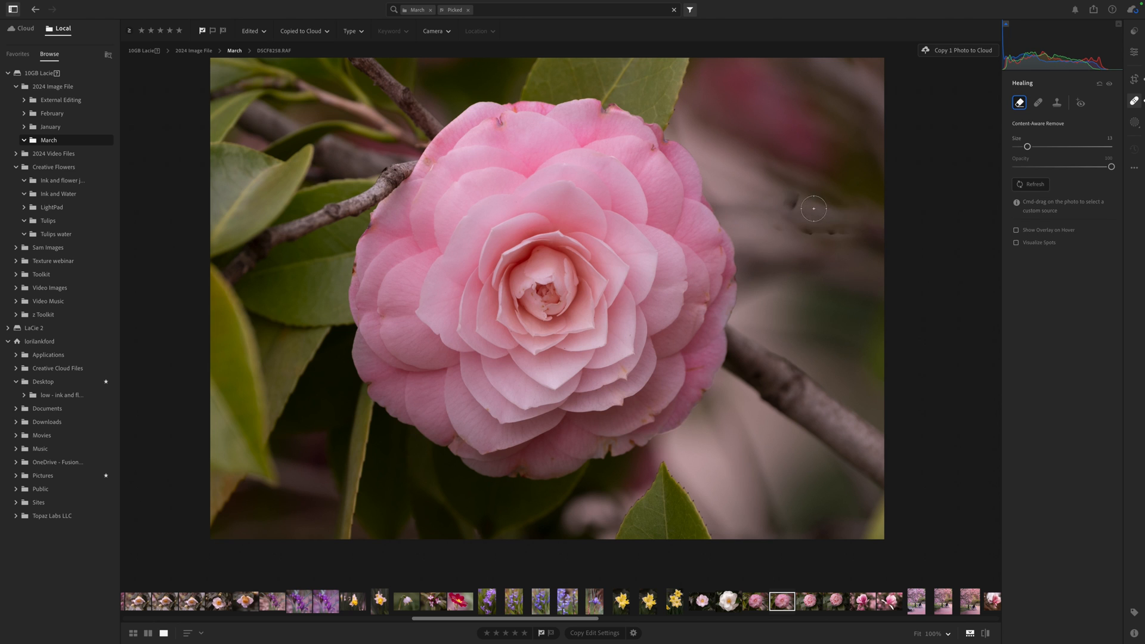
mouse_move(792, 193)
left_mouse_down()
mouse_move(789, 231)
mouse_move(885, 230)
mouse_move(792, 197)
left_mouse_up()
mouse_move(797, 195)
left_mouse_down()
mouse_move(804, 226)
mouse_move(893, 232)
left_mouse_up()
left_click_drag(893, 232, 892, 231)
left_click_drag(769, 212, 900, 217)
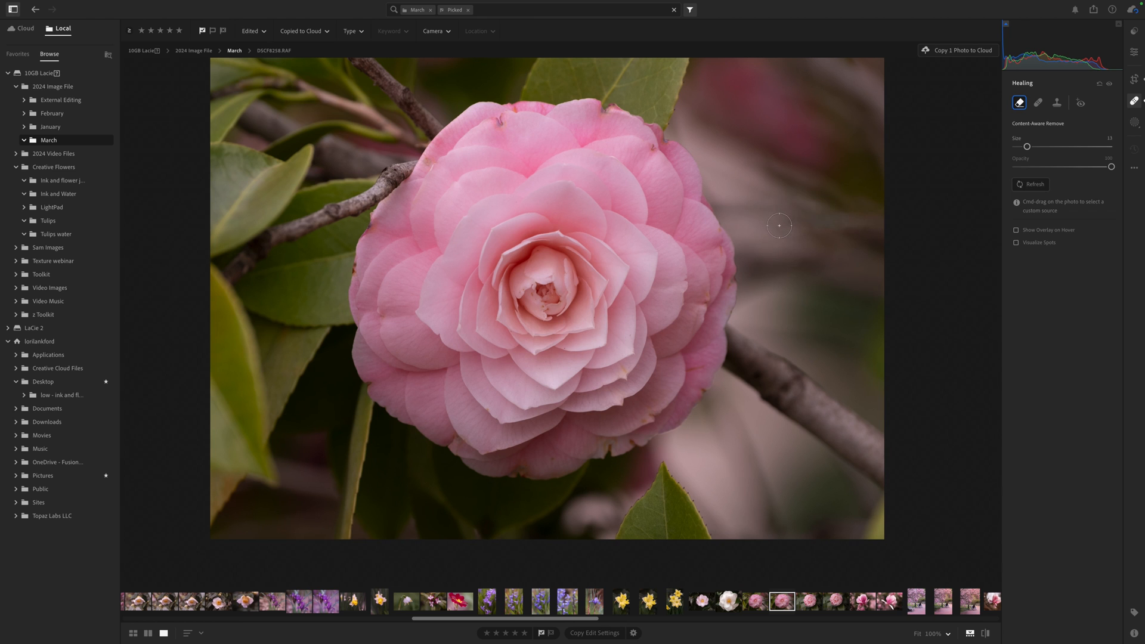
left_click_drag(779, 225, 905, 235)
left_click_drag(814, 216, 901, 222)
left_click_drag(846, 222, 891, 230)
- Darken the photo's edges with a negative Vignette in the global edit settings
left_click(1135, 53)
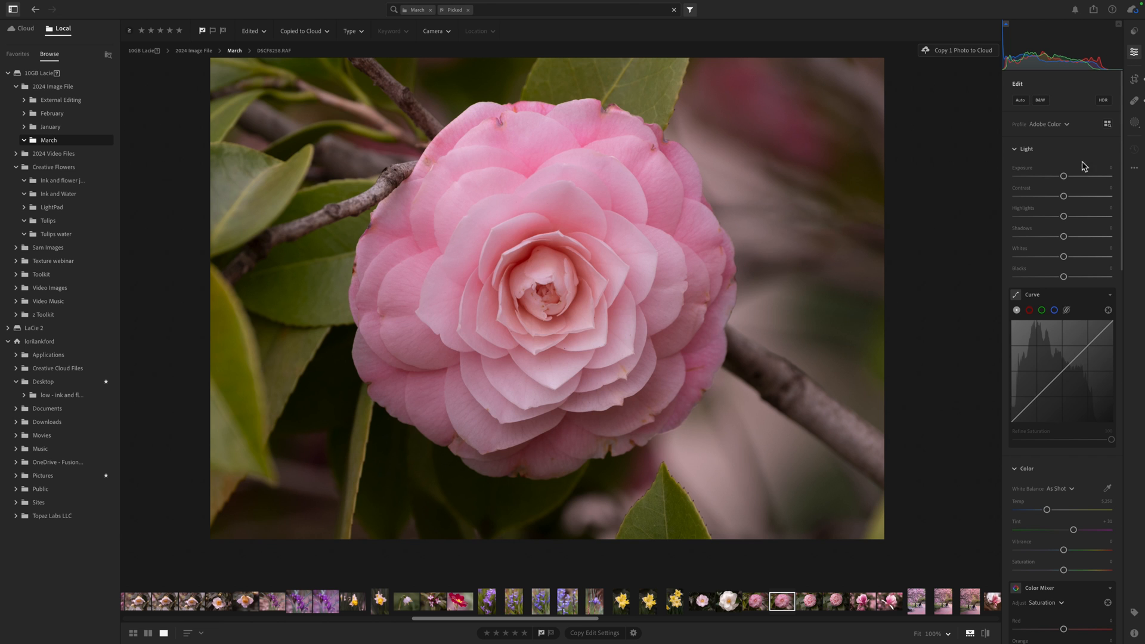
scroll(1056, 411, "down", 10)
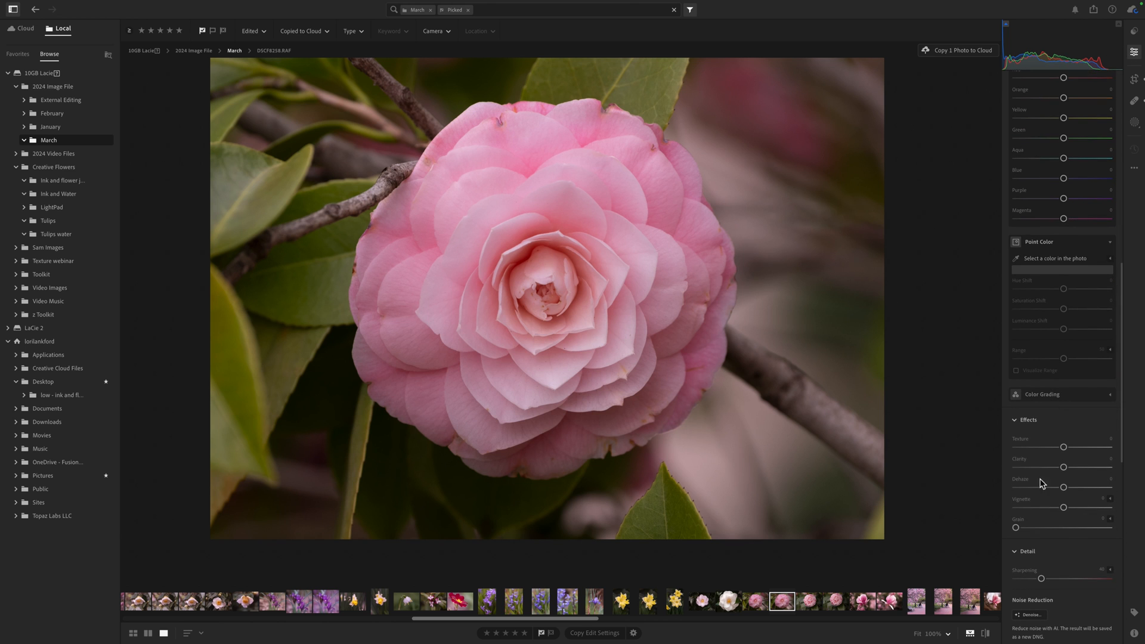
left_click_drag(1064, 509, 1051, 511)
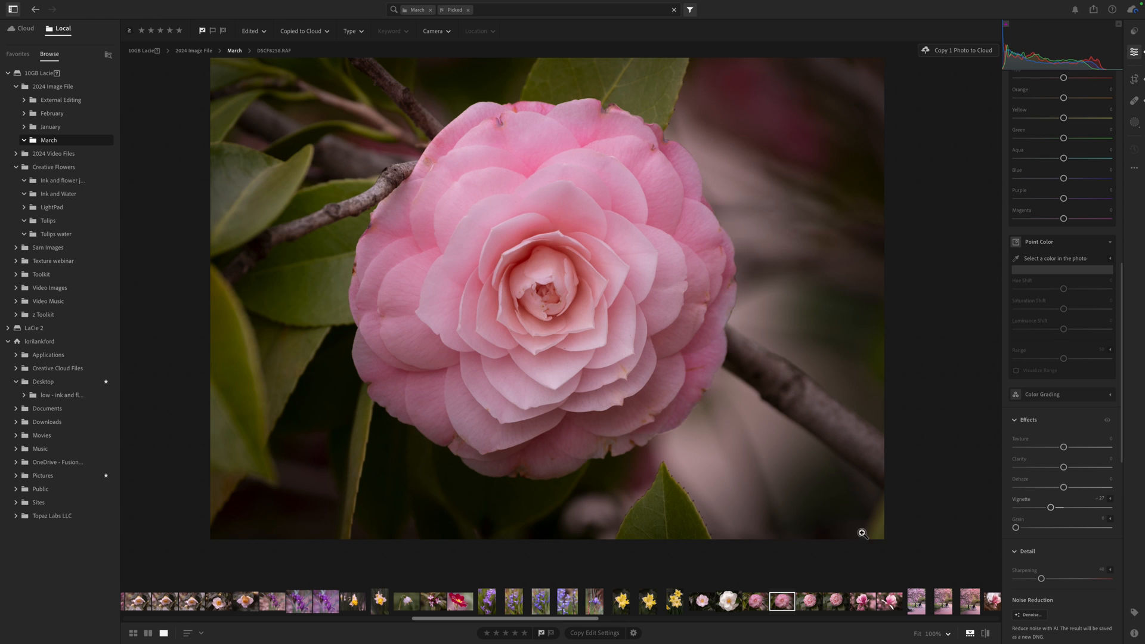
- Use Content-Aware Remove to erase a spot near the photo's lower-right corner
left_click(1135, 101)
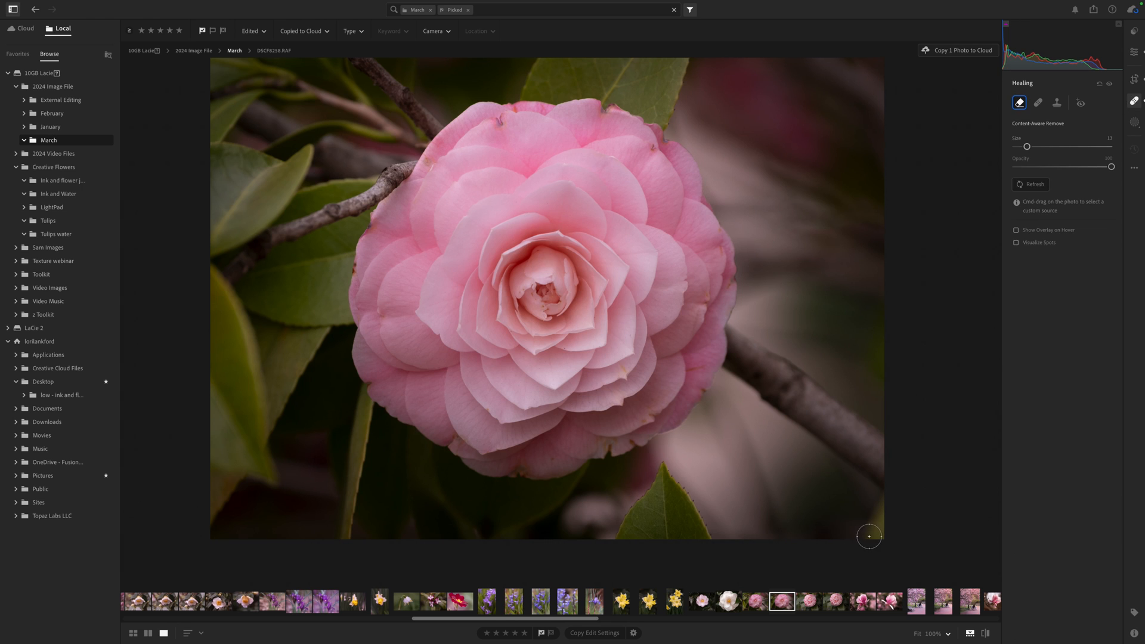
mouse_move(865, 534)
left_mouse_down()
mouse_move(879, 512)
mouse_move(882, 541)
mouse_move(870, 536)
left_mouse_up()
left_click(881, 501)
- Create a Select Subject mask on the flower and invert it to target the background
left_click(1135, 125)
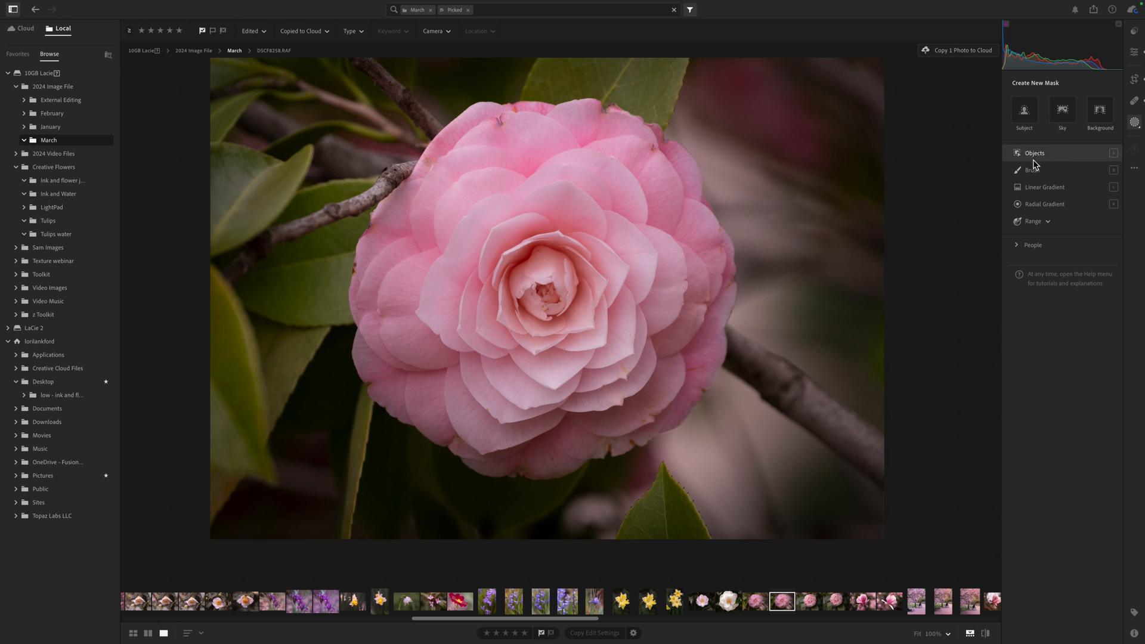
left_click(1026, 119)
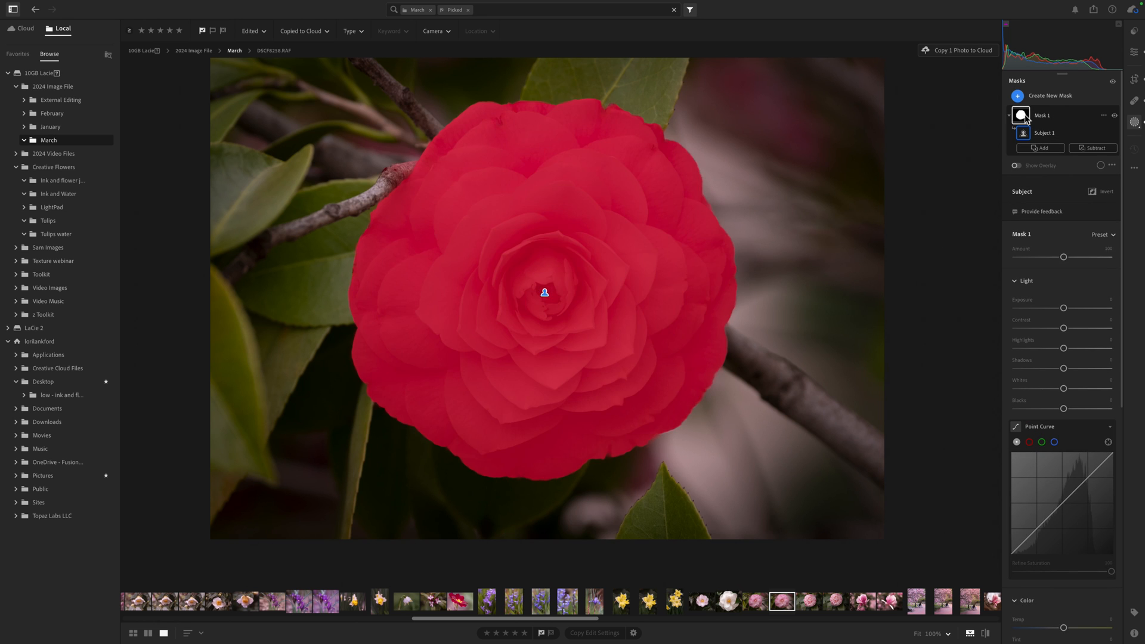
left_click(1104, 116)
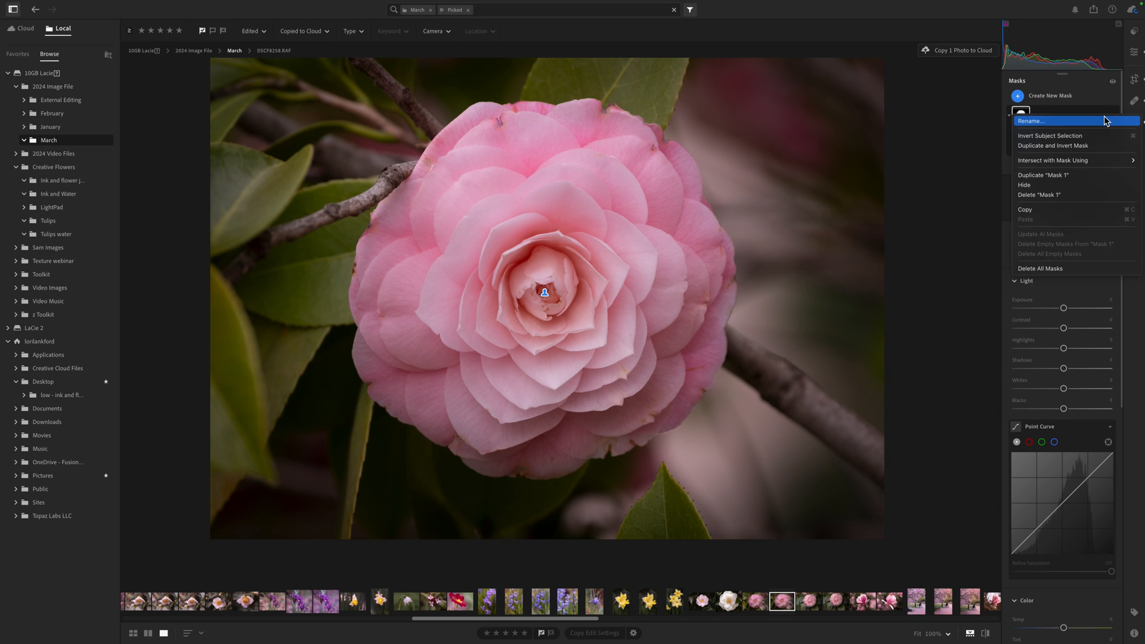
key("Escape")
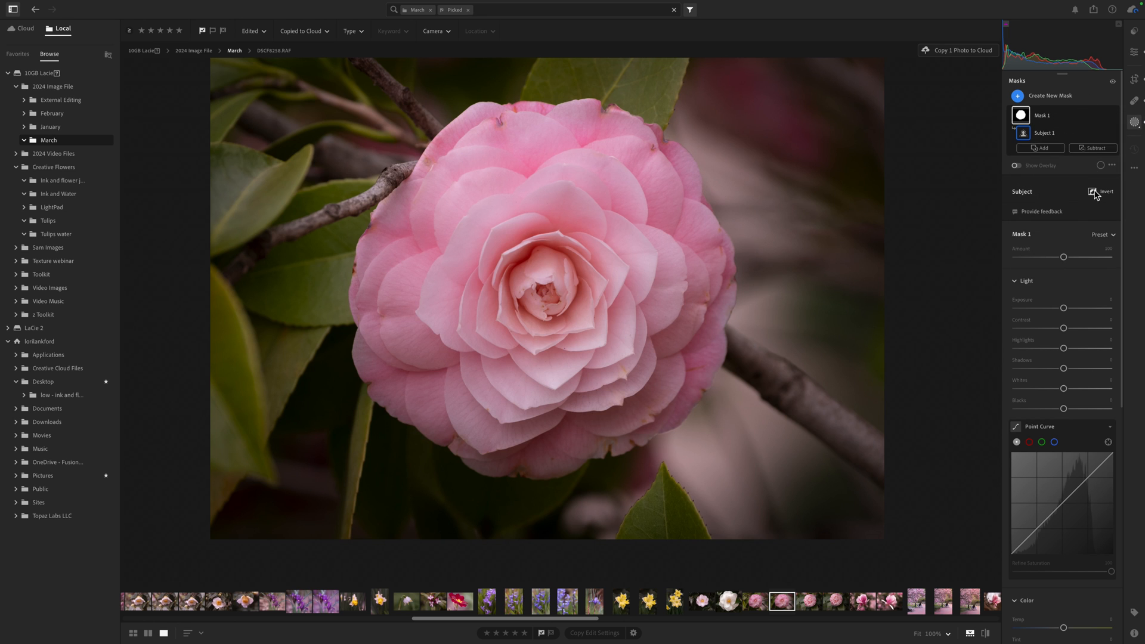
left_click(1093, 192)
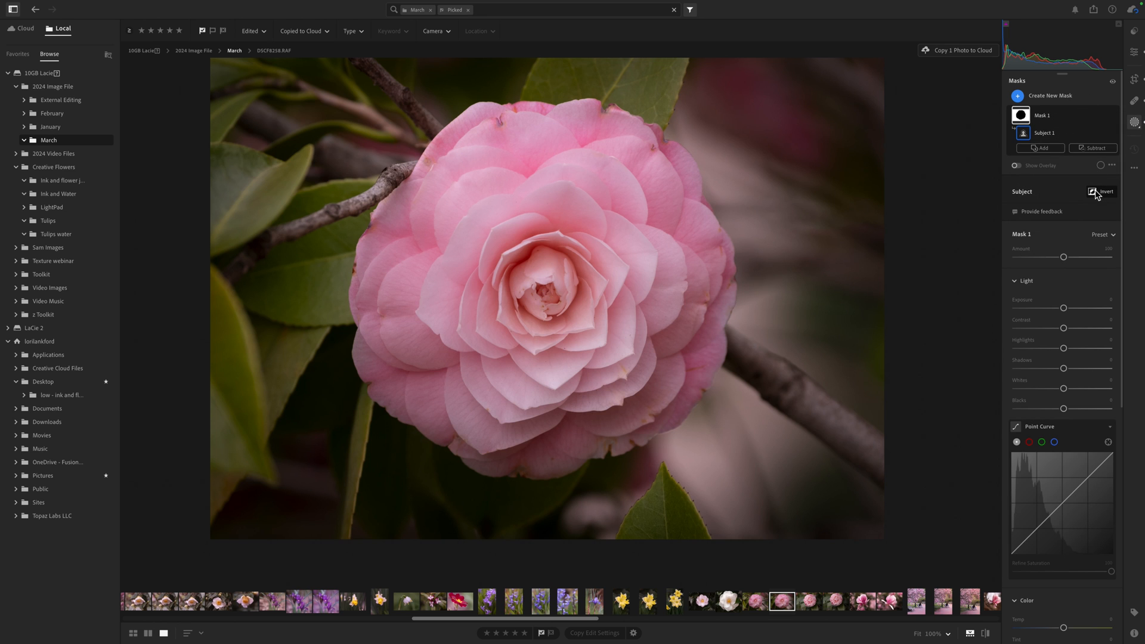
- Lower the background mask's Highlights to -44 and reduce its Exposure slightly
mouse_move(1022, 119)
left_click(1045, 349)
left_click_drag(1044, 349, 1032, 348)
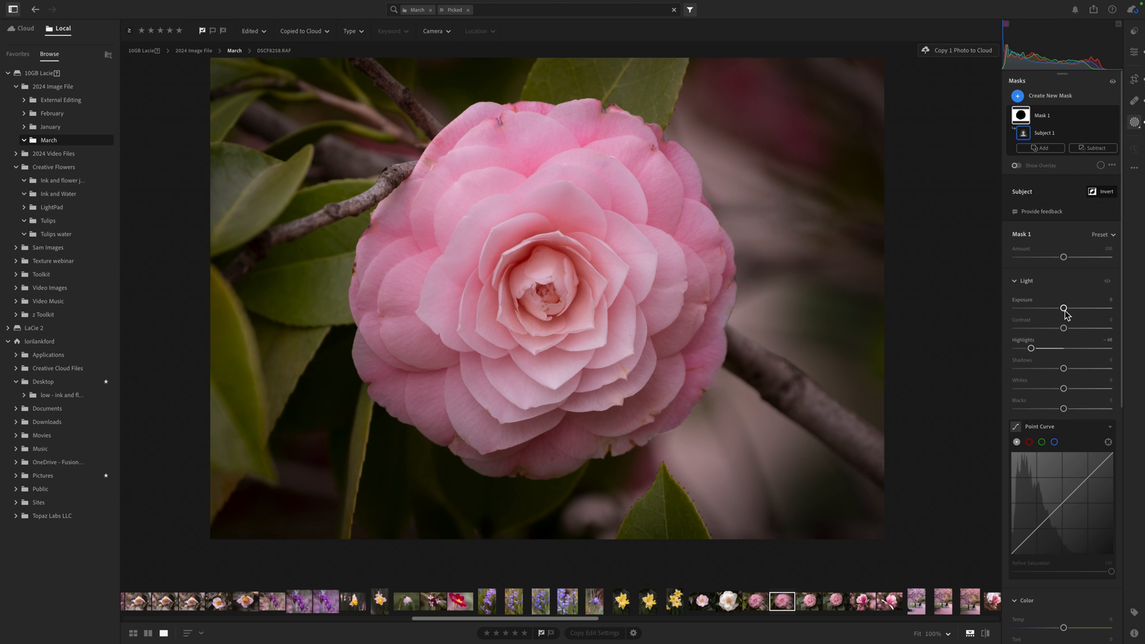
left_click_drag(1063, 309, 1060, 309)
- Shift the background mask's Hue and reduce its Saturation
scroll(1065, 370, "down", 10)
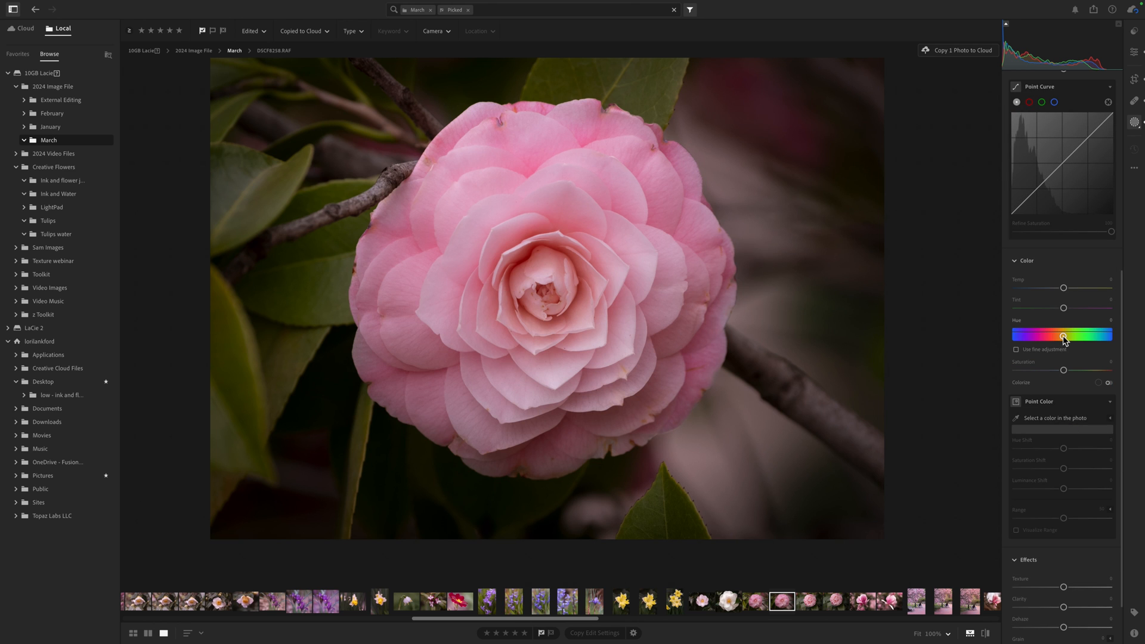
left_click_drag(1064, 338, 1046, 371)
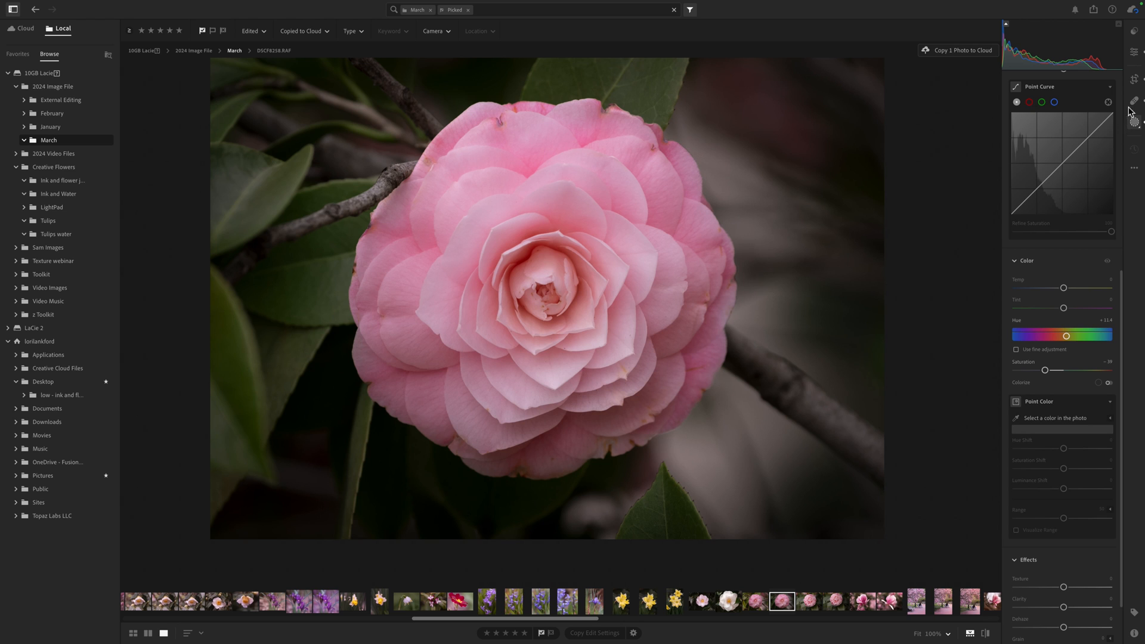
- Add a Linear Gradient mask dragged from the photo's upper-right corner toward the flower's centre
left_click(1137, 55)
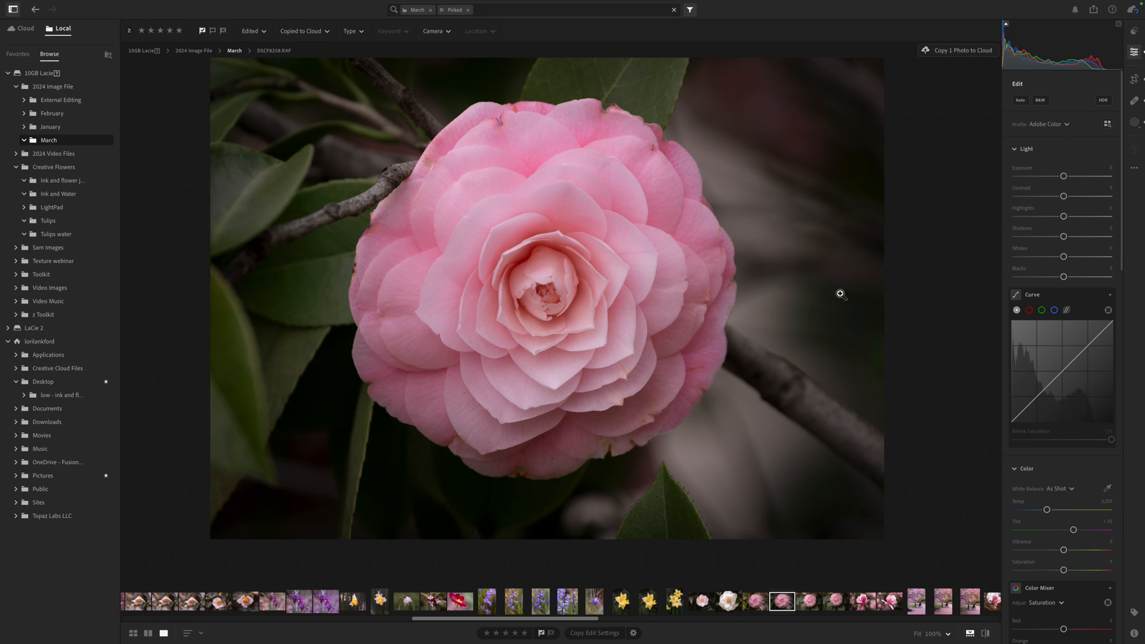
left_click(1136, 124)
left_click(1019, 96)
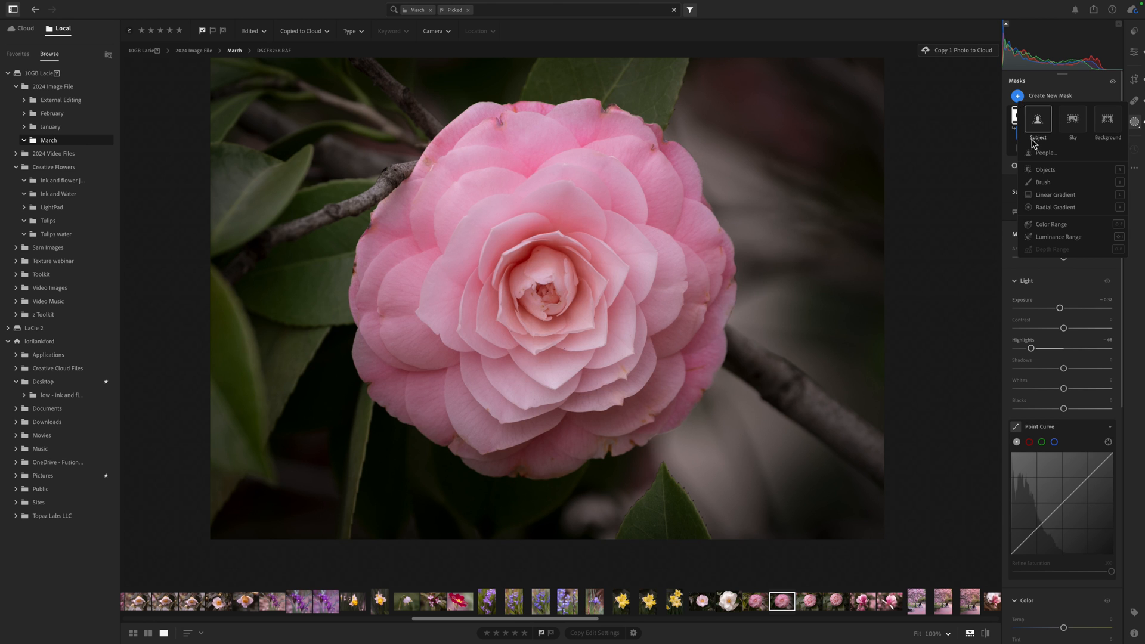
left_click(1054, 195)
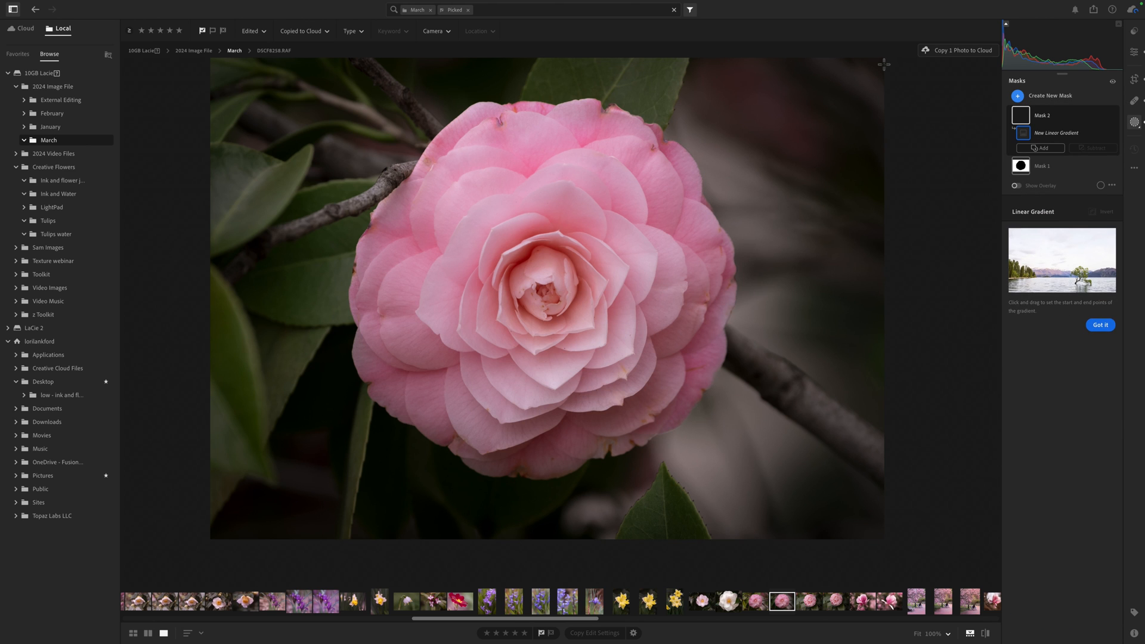
left_click_drag(880, 202, 565, 369)
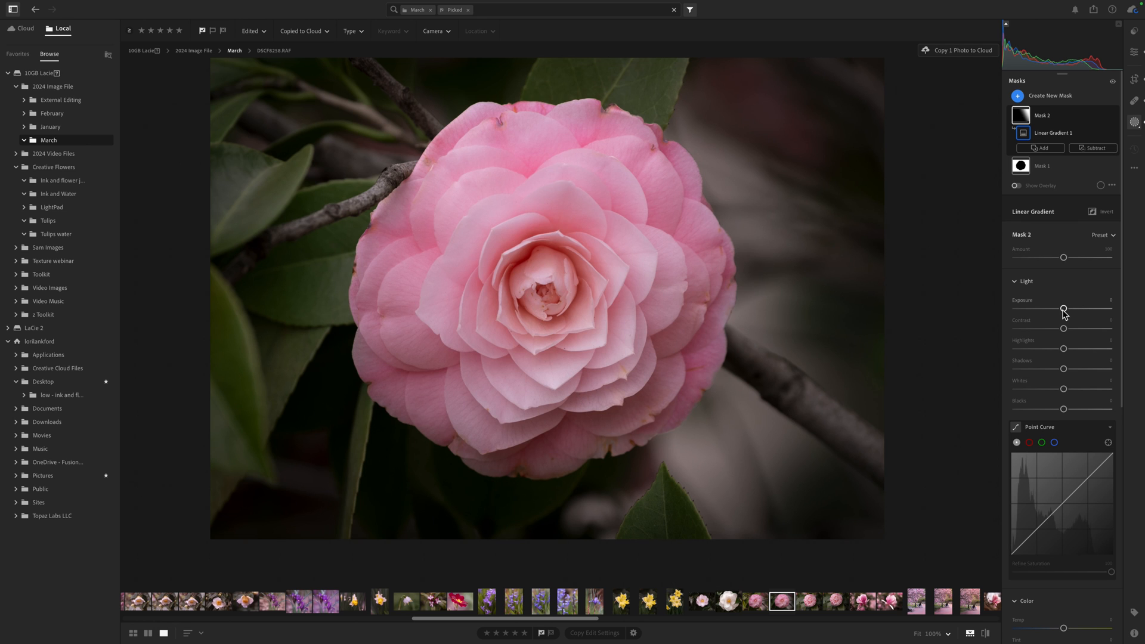
- Raise the gradient mask's Exposure and increase its Tint to +14
left_click_drag(1064, 311, 1070, 312)
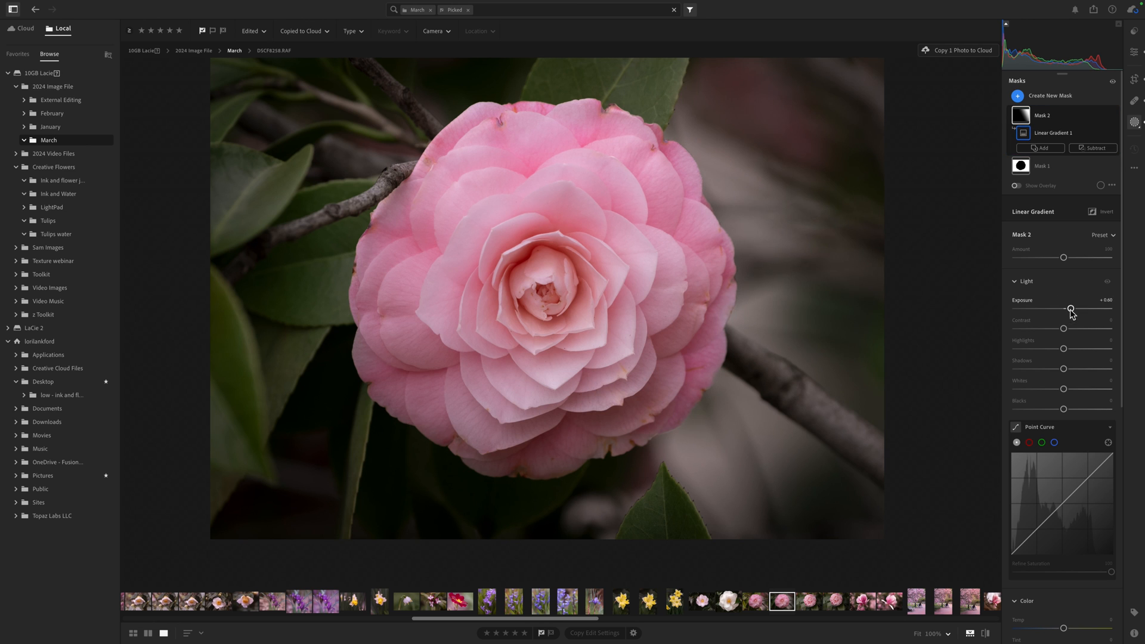
scroll(1059, 382, "down", 6)
scroll(1050, 425, "down", 1)
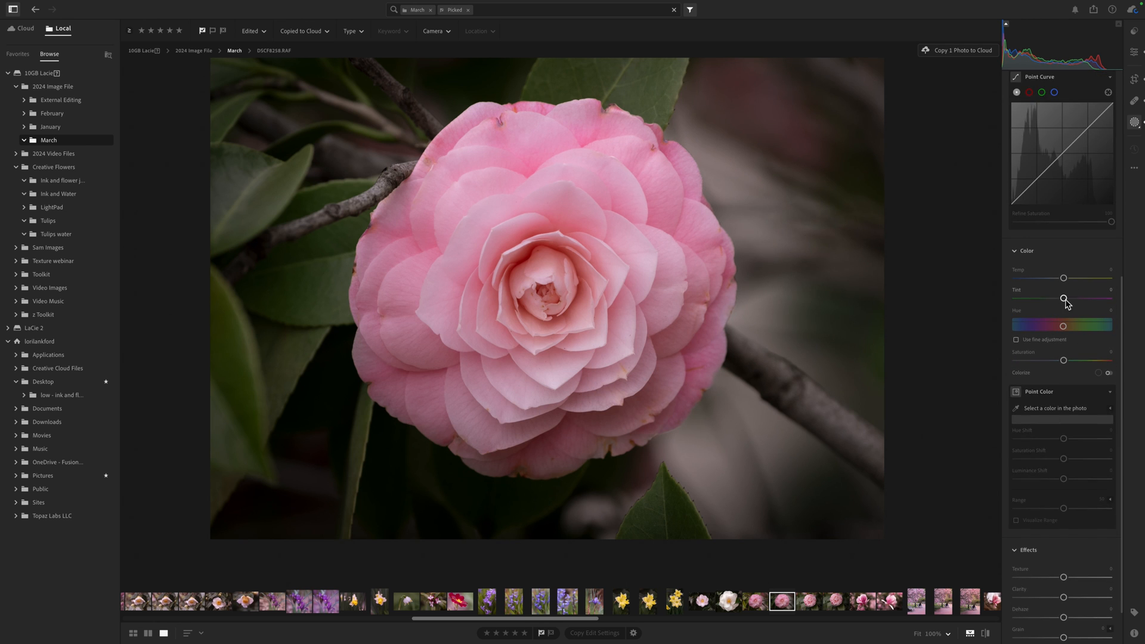
left_click_drag(1064, 299, 1071, 303)
- Add a Linear Gradient mask dragged from the photo's lower-right corner toward the flower, and raise its Tint to +42
left_click(1136, 123)
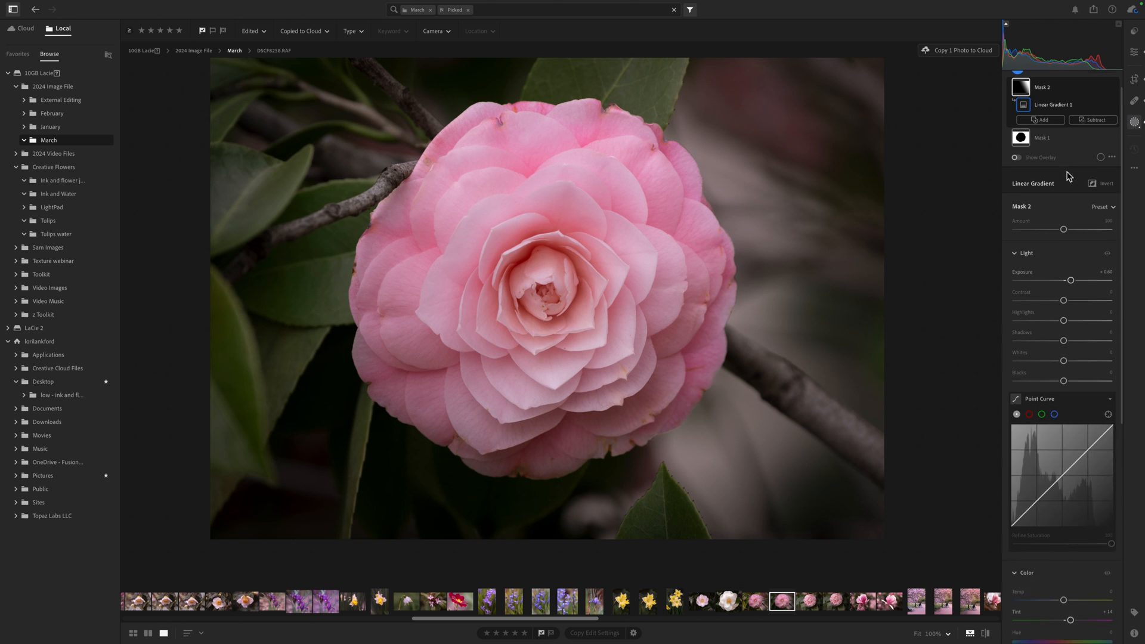
scroll(1070, 176, "up", 2)
left_click(1019, 95)
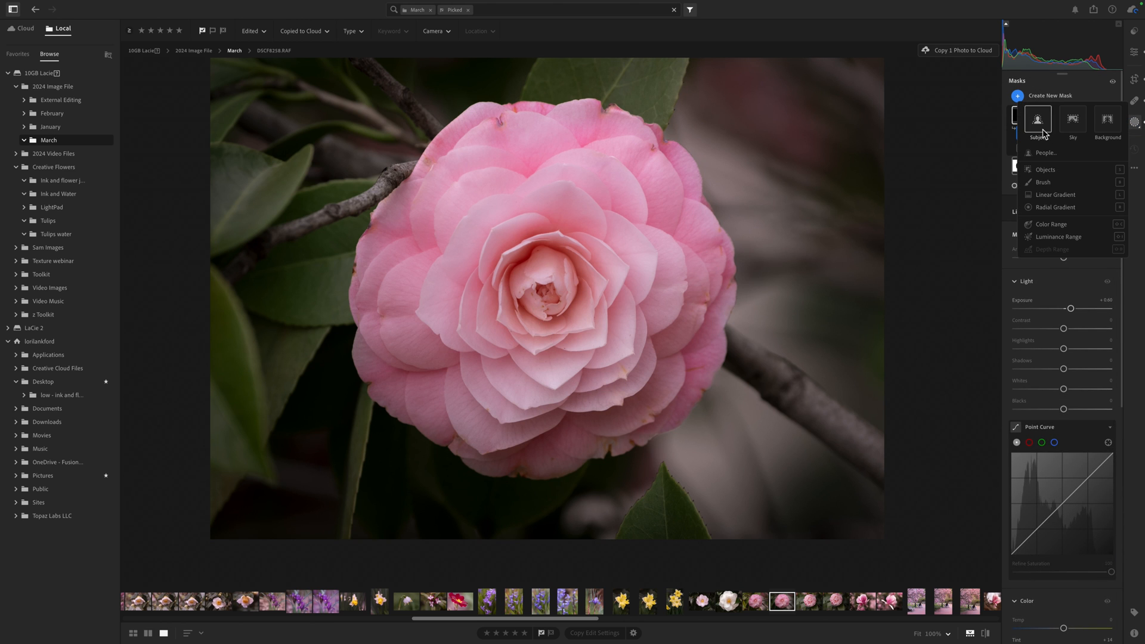
left_click(1051, 197)
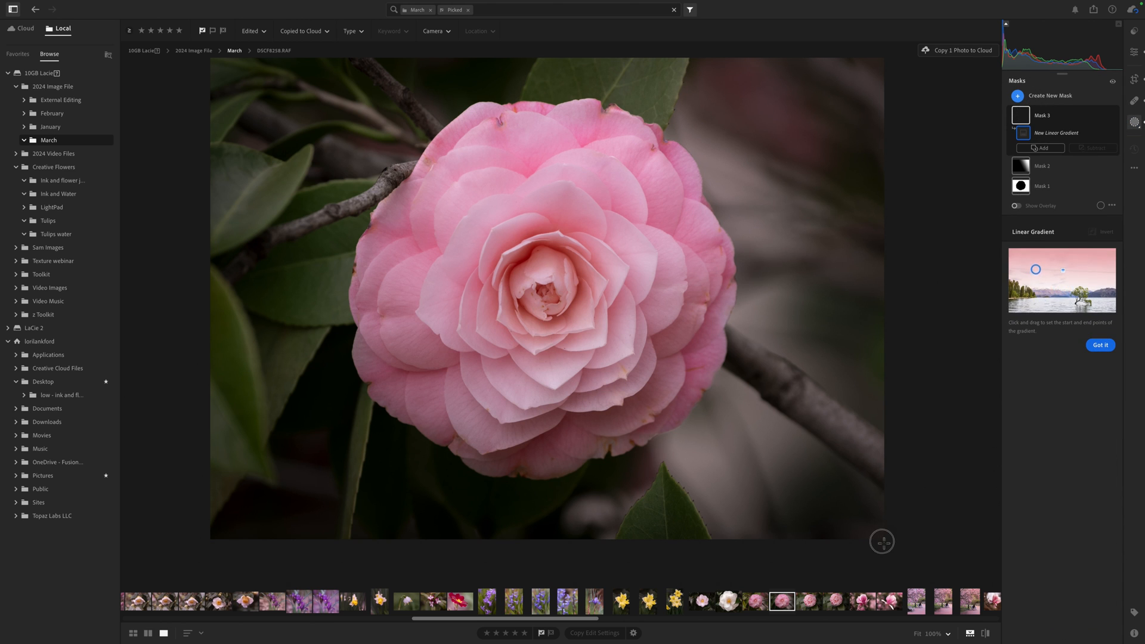
left_click_drag(883, 542, 687, 260)
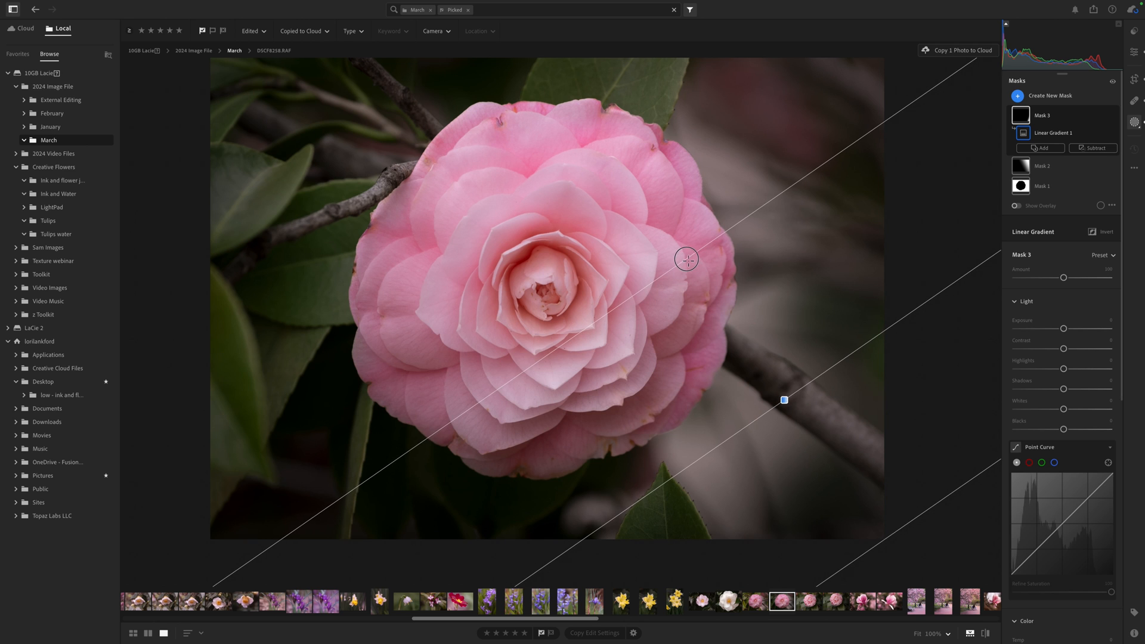
scroll(1038, 453, "down", 8)
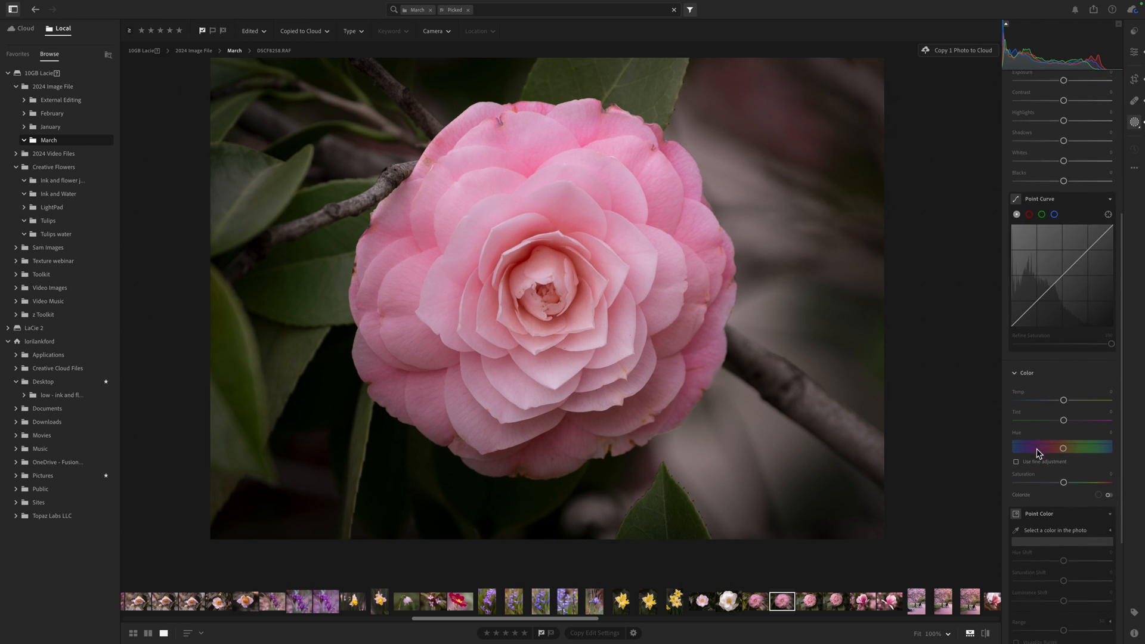
left_click_drag(1065, 413, 1083, 416)
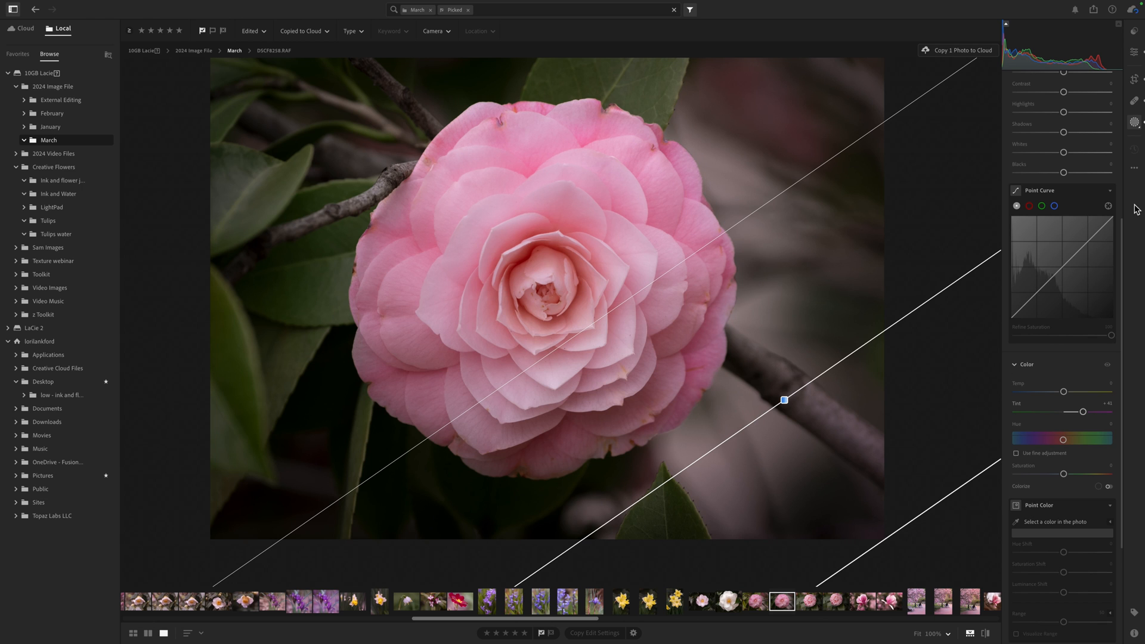
- Remove small blemishes along the flower's upper-left edge and lower petals with Content-Aware Remove at a smaller brush size
left_click(1137, 54)
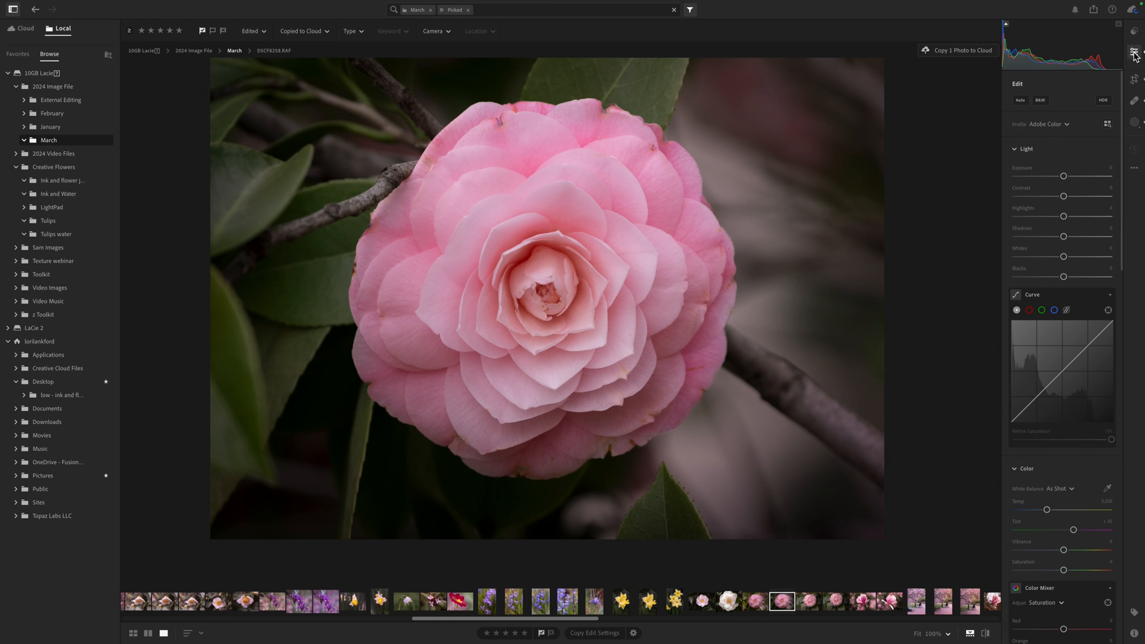
left_click(1135, 100)
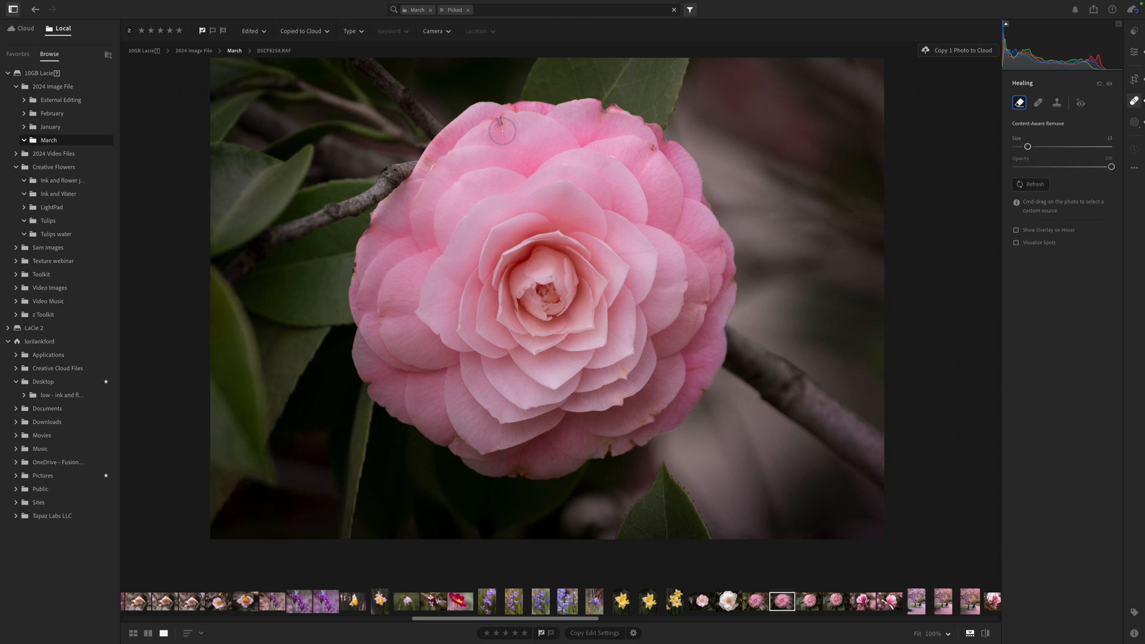
key("bracketleft")
key("bracketleft")
left_click(597, 446)
left_click(442, 141)
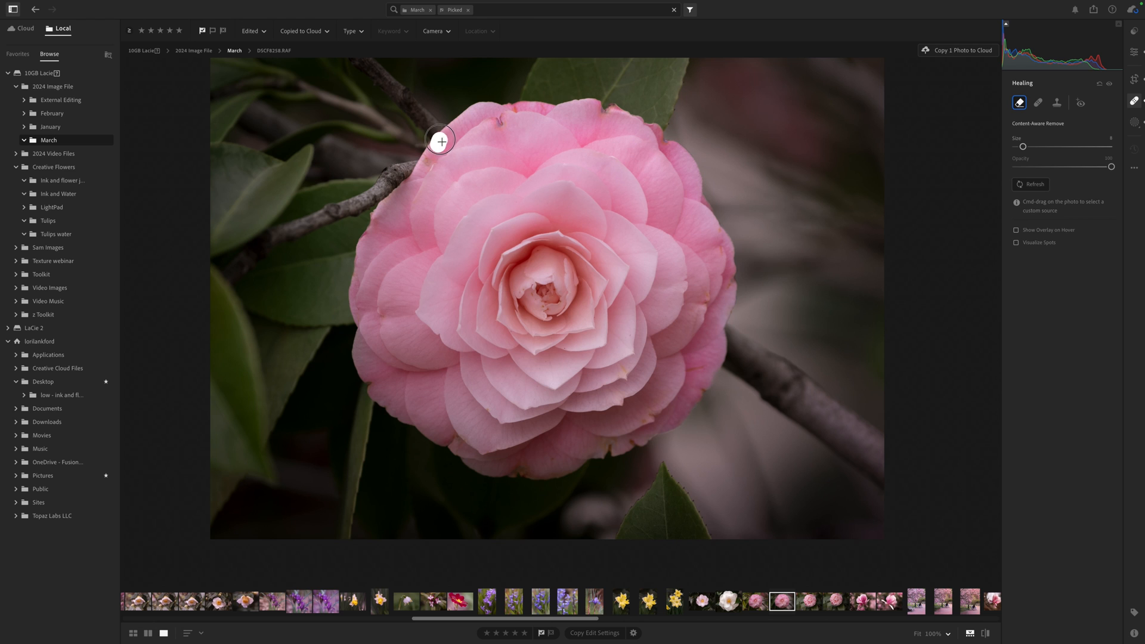
mouse_move(442, 141)
left_mouse_down()
mouse_move(429, 159)
mouse_move(437, 144)
left_mouse_up()
left_click_drag(514, 469, 532, 470)
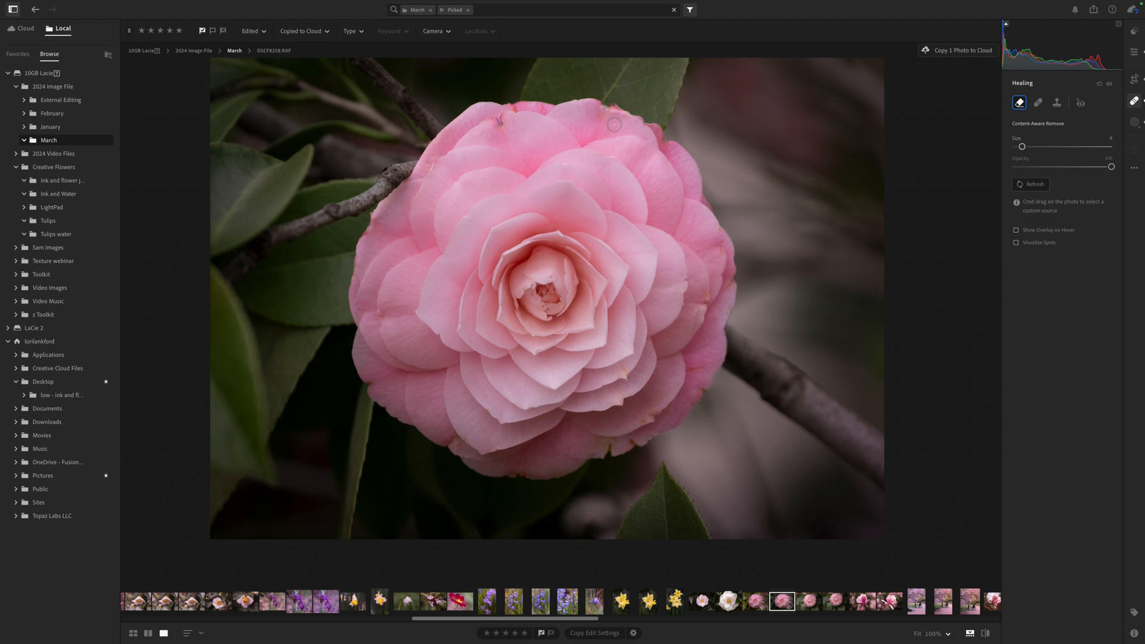
left_click_drag(604, 103, 603, 104)
- Heal a spot on the upper-right petals, then remove a blemish on the flower's top edge with a smaller Content-Aware Remove brush
scroll(578, 168, "down", 1)
left_click(1038, 103)
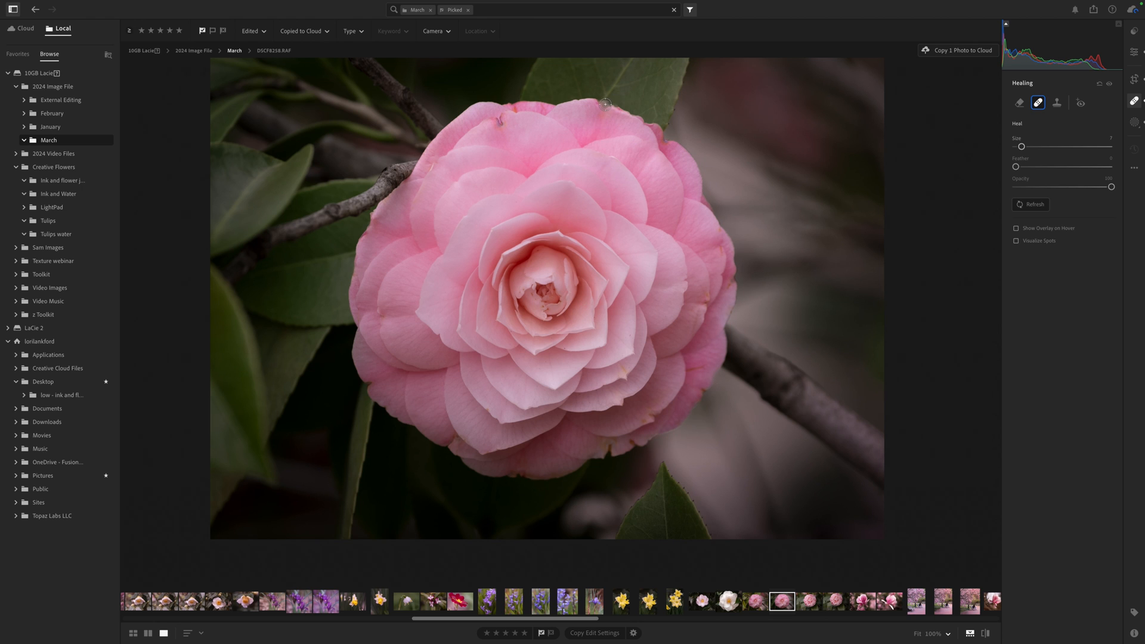
left_click(641, 178)
left_click(1020, 103)
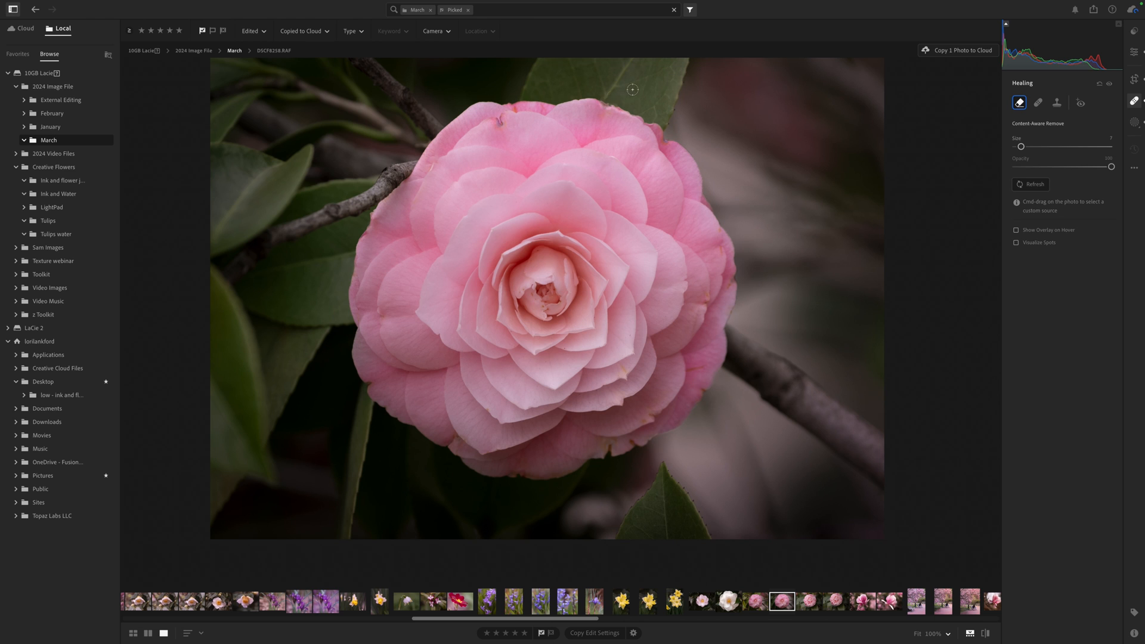
key("bracketleft")
key("bracketleft")
left_click_drag(601, 100, 617, 106)
- Create an Objects mask selecting the flower and set its Shadows to +37 and Exposure to +0.24
left_click(1136, 123)
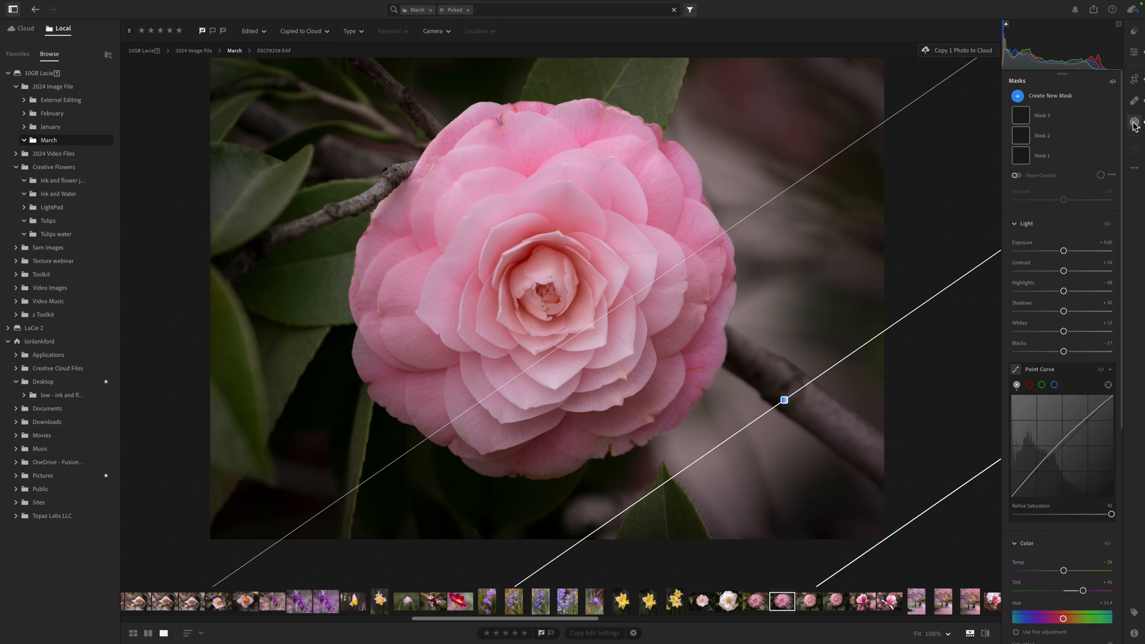
left_click(1023, 98)
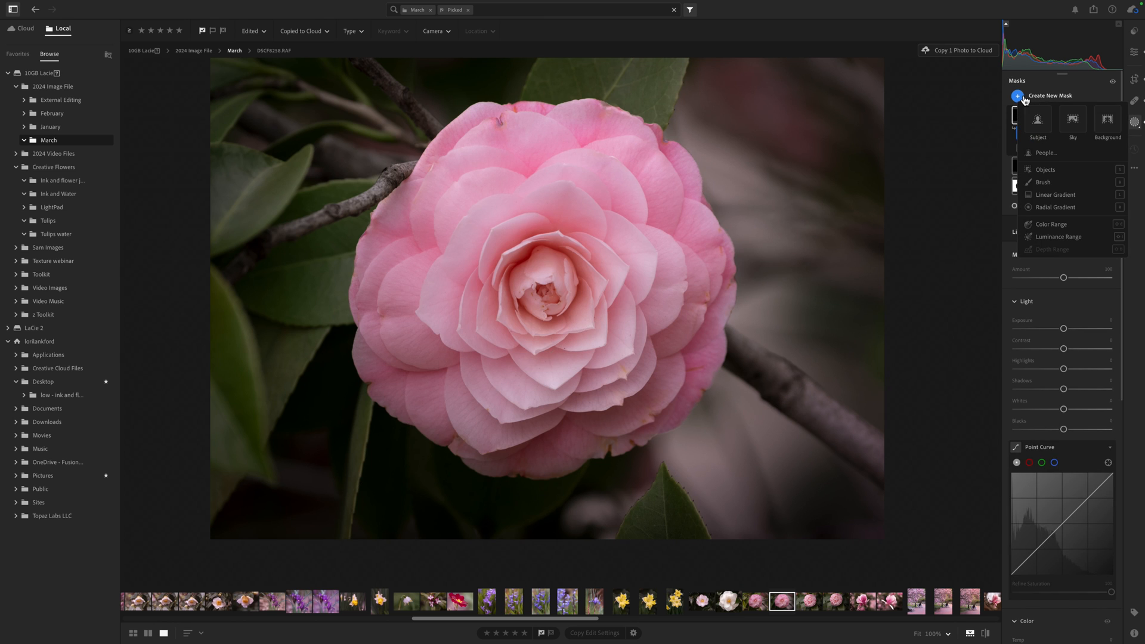
left_click(1046, 173)
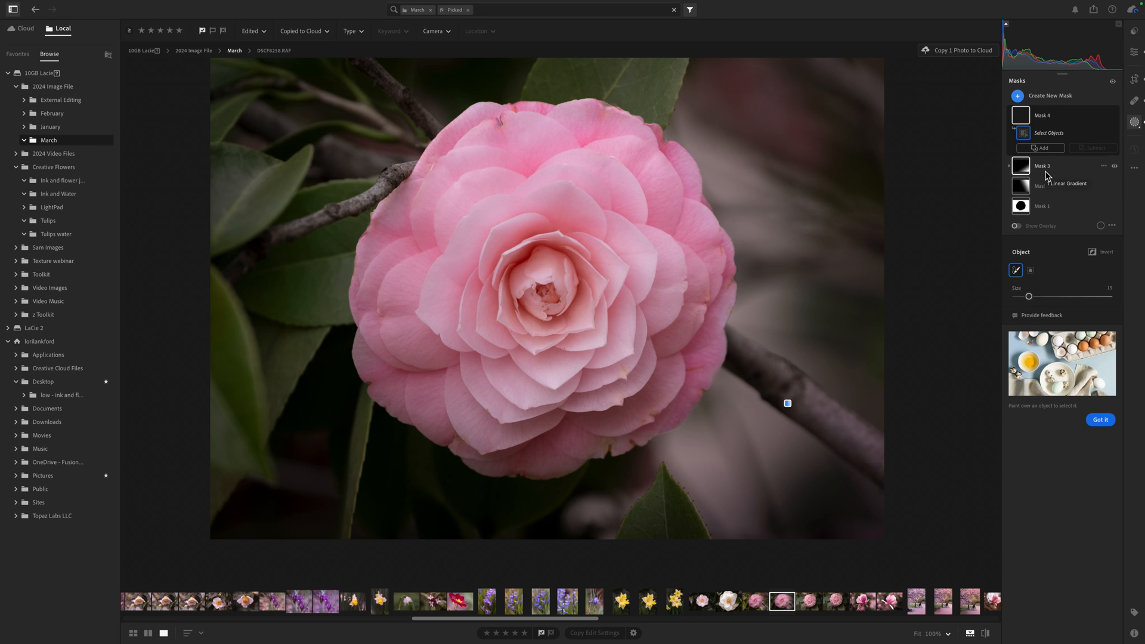
mouse_move(516, 291)
left_mouse_down()
mouse_move(543, 254)
mouse_move(579, 276)
mouse_move(581, 304)
mouse_move(539, 327)
mouse_move(522, 318)
mouse_move(517, 296)
mouse_move(527, 270)
mouse_move(562, 270)
mouse_move(552, 304)
mouse_move(531, 293)
mouse_move(547, 274)
left_mouse_up()
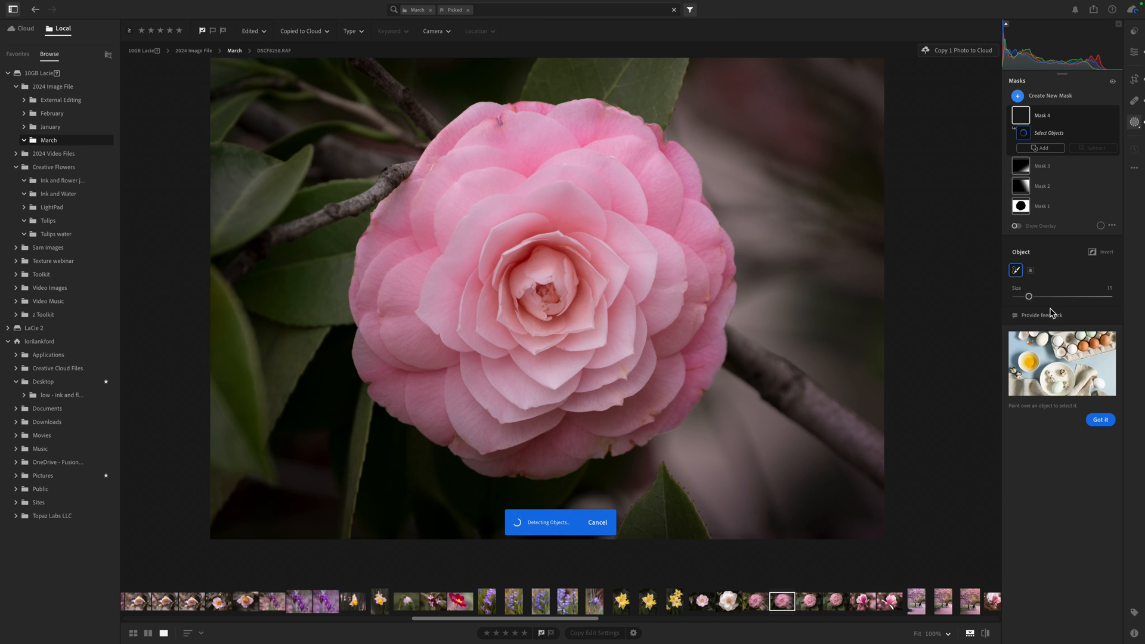
scroll(1052, 310, "down", 4)
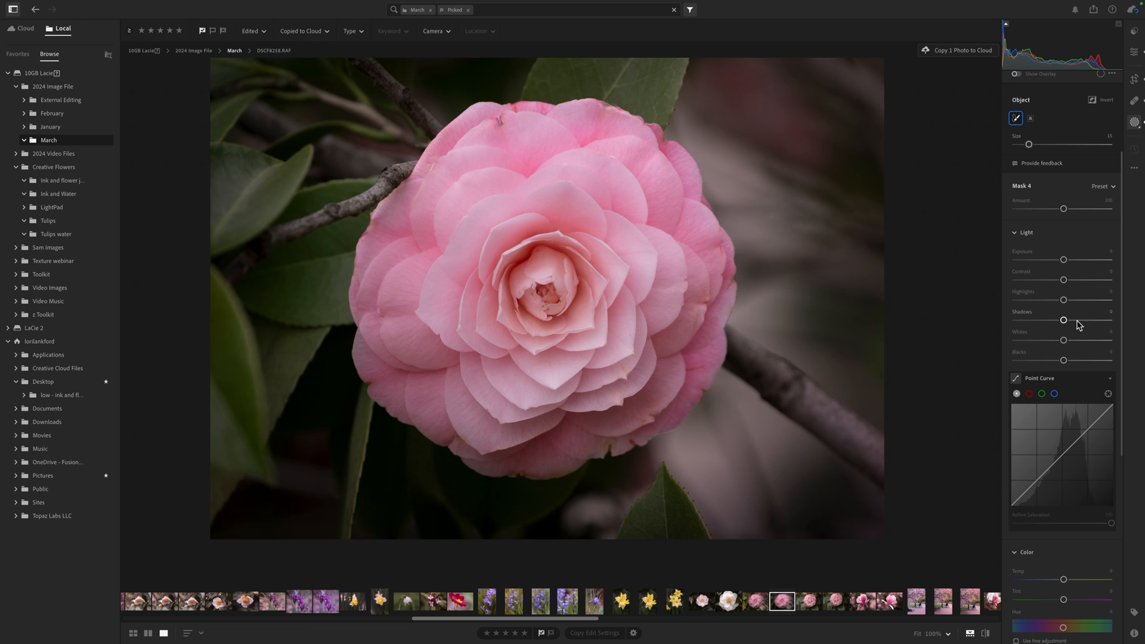
left_click(1076, 320)
left_click(1082, 321)
left_click_drag(1064, 261, 1066, 262)
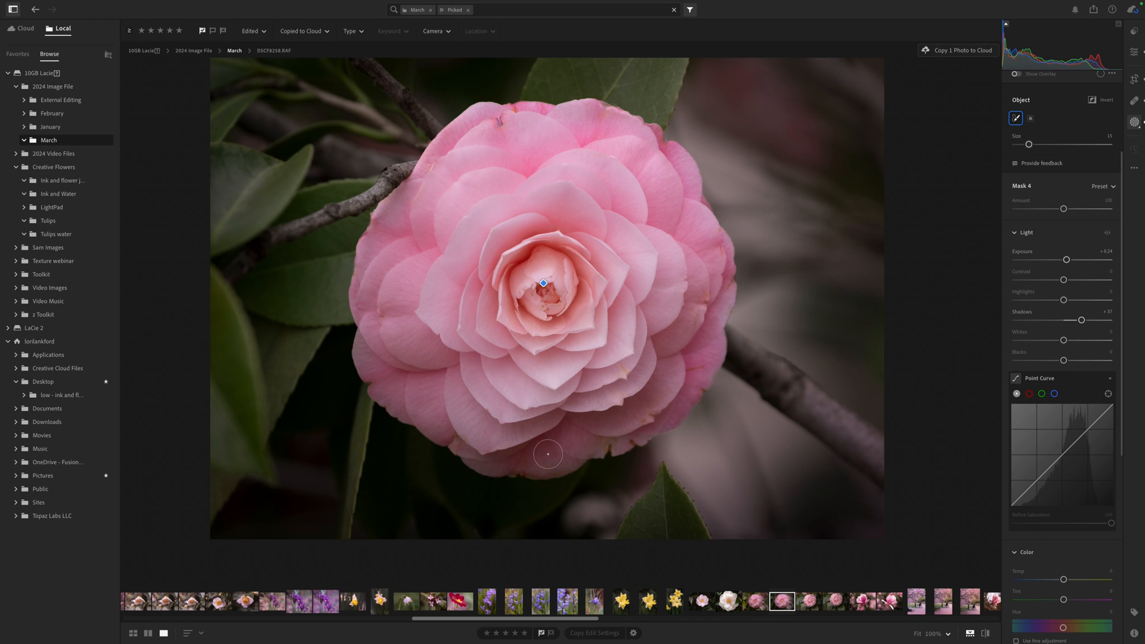
left_click_drag(513, 451, 583, 442)
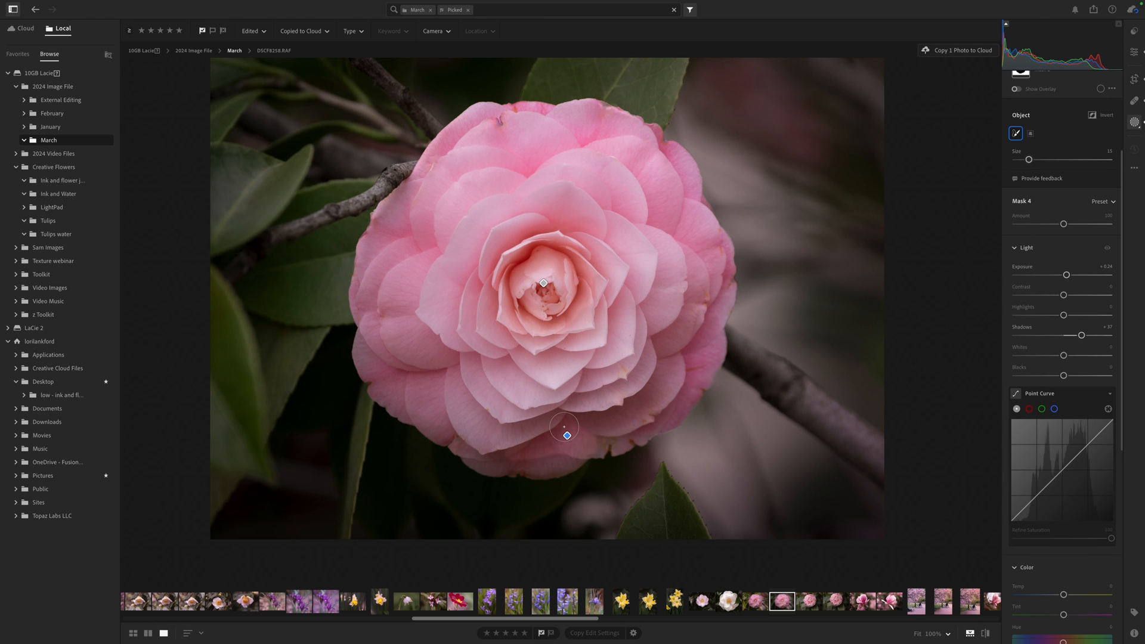
left_click(567, 436)
left_click(567, 436)
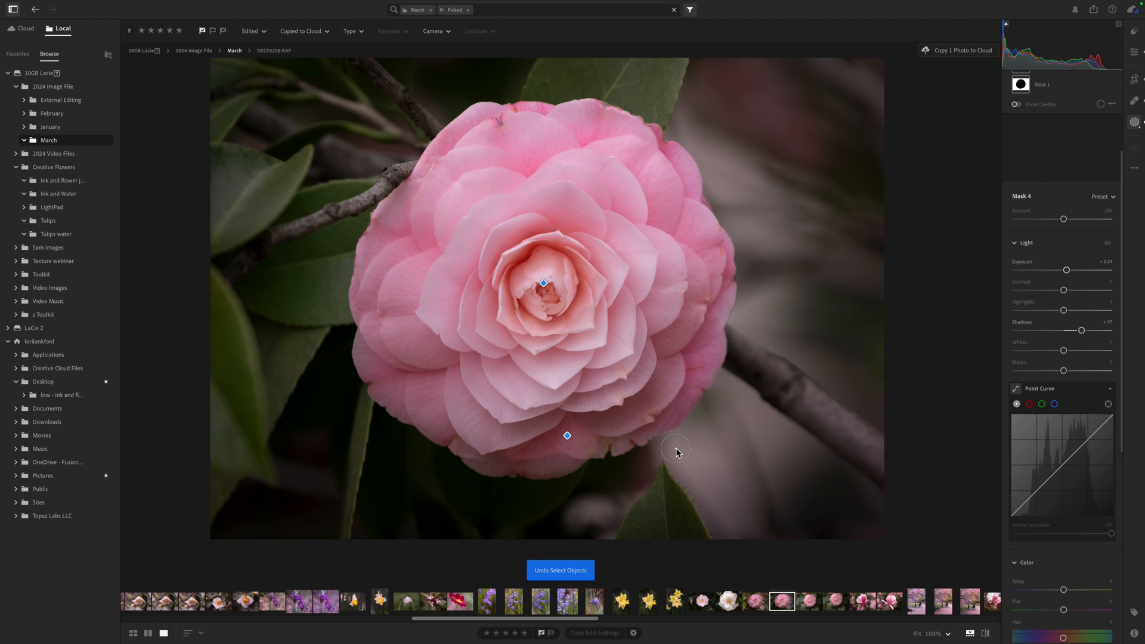
key("Delete")
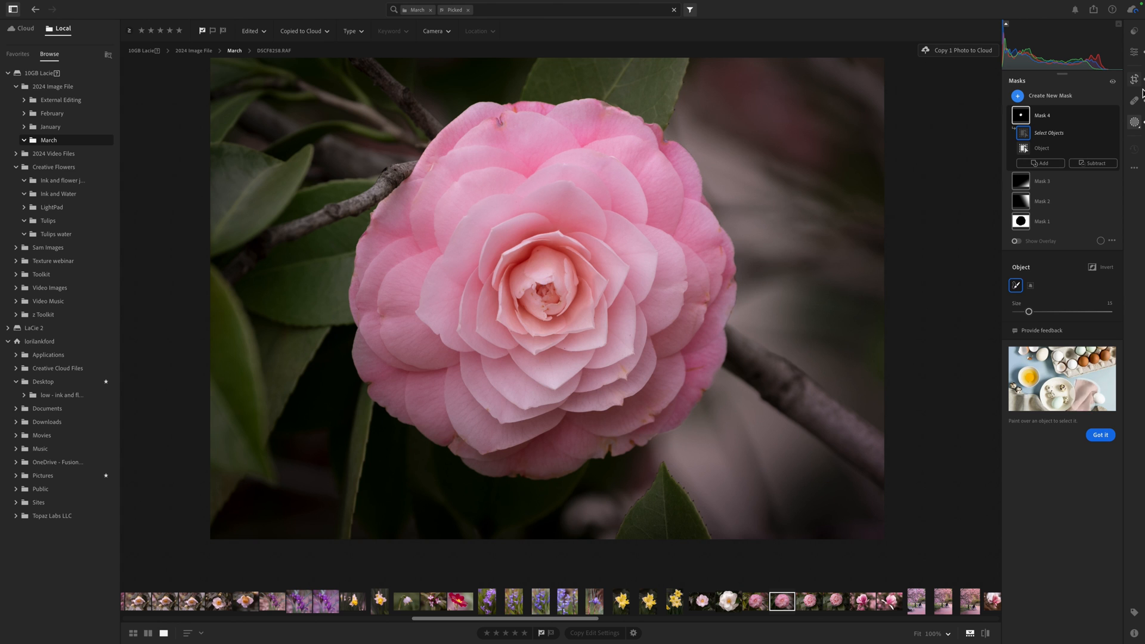
- Compare the edited photo with the original before-and-after view
left_click(1136, 53)
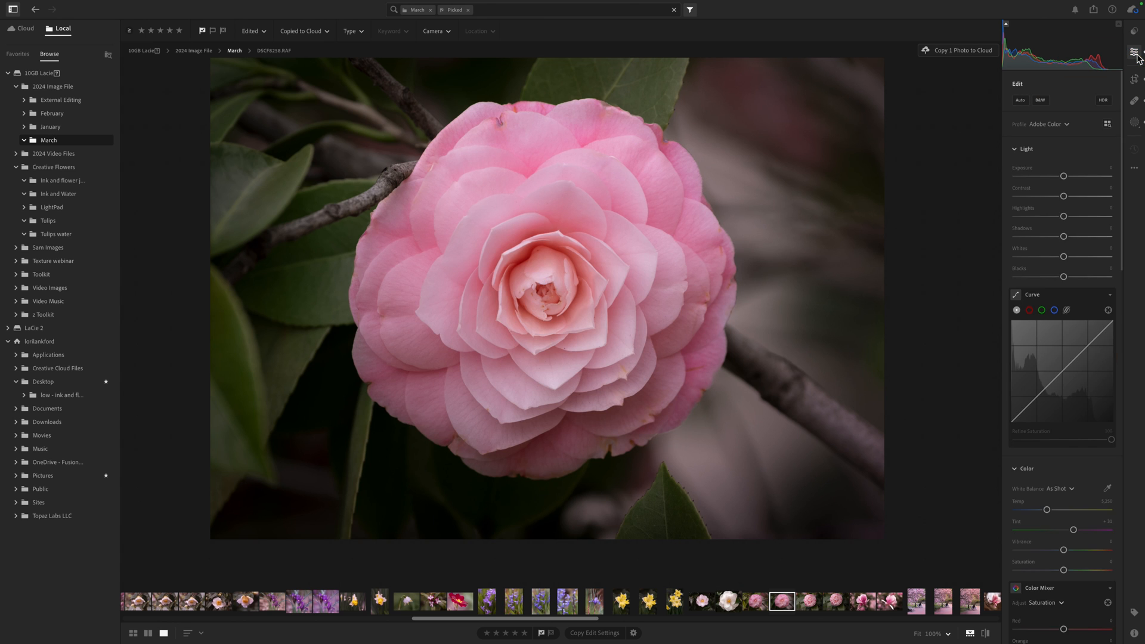
key("backslash")
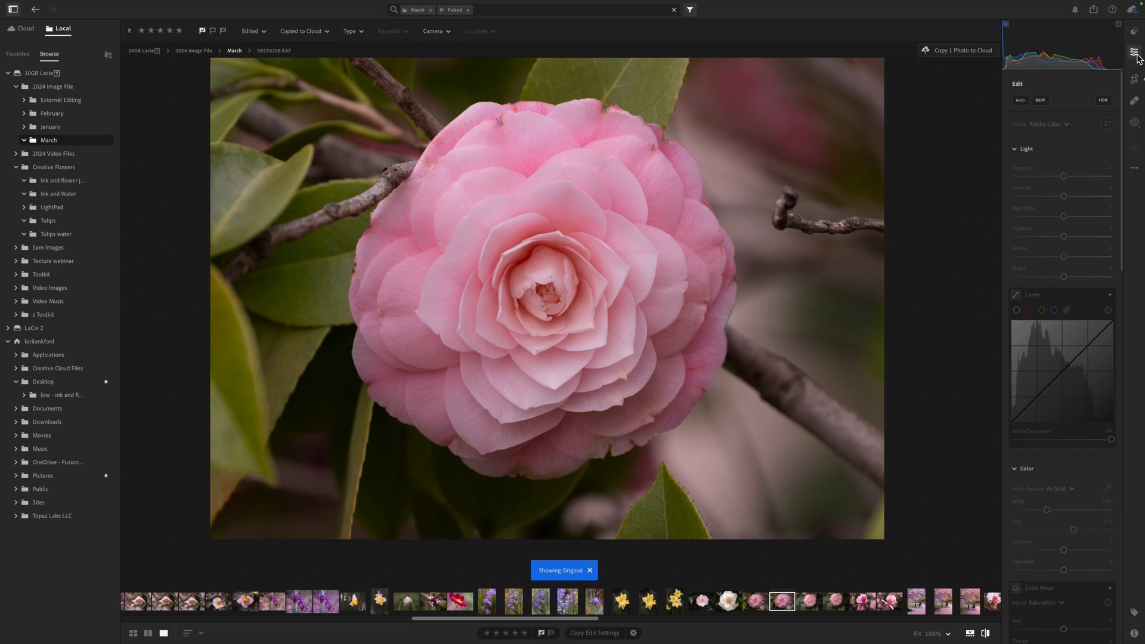
key("backslash")
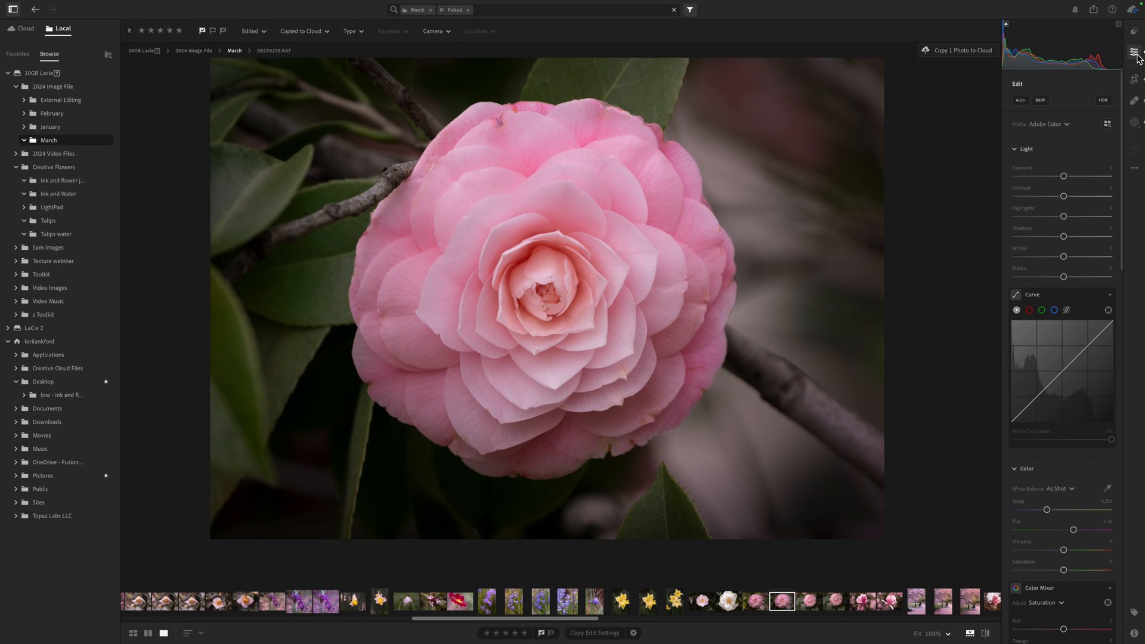
key("backslash")
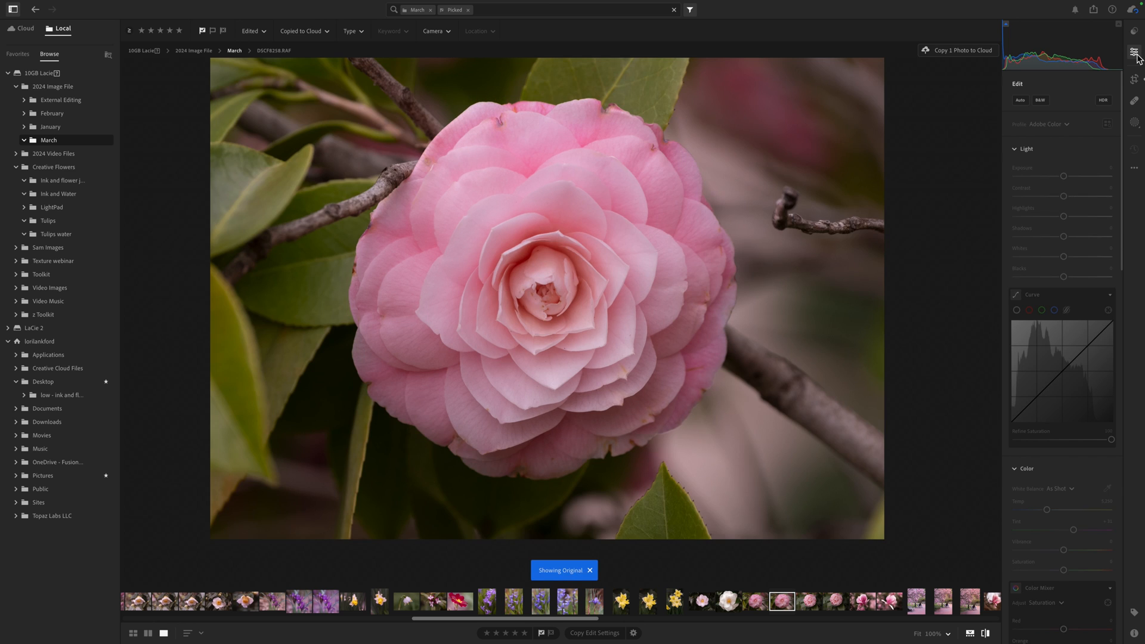
key("backslash")
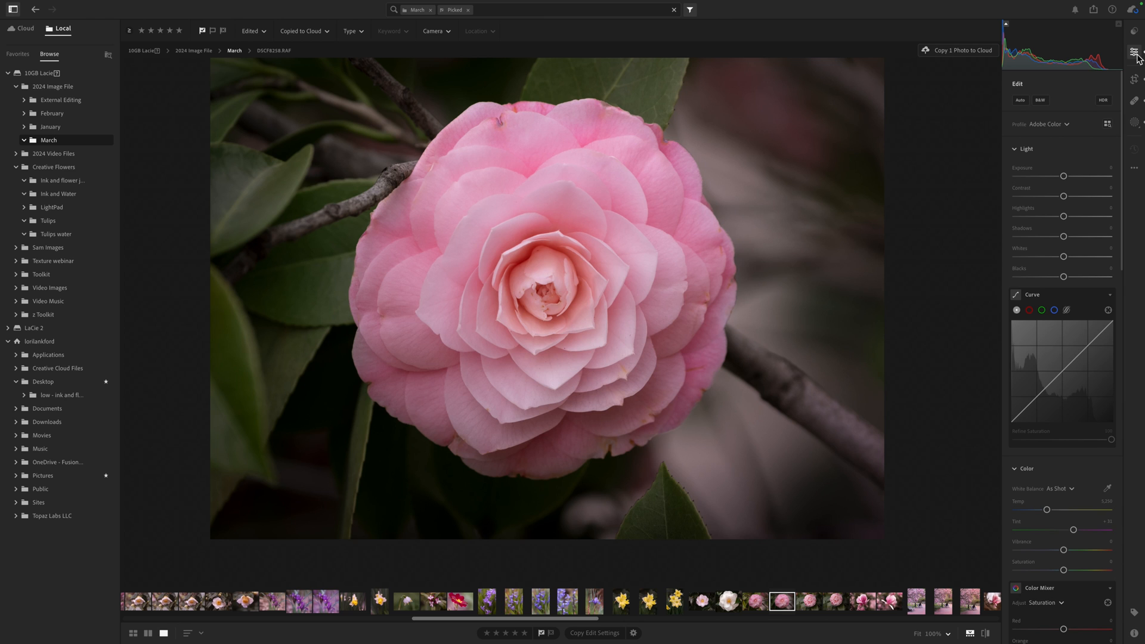